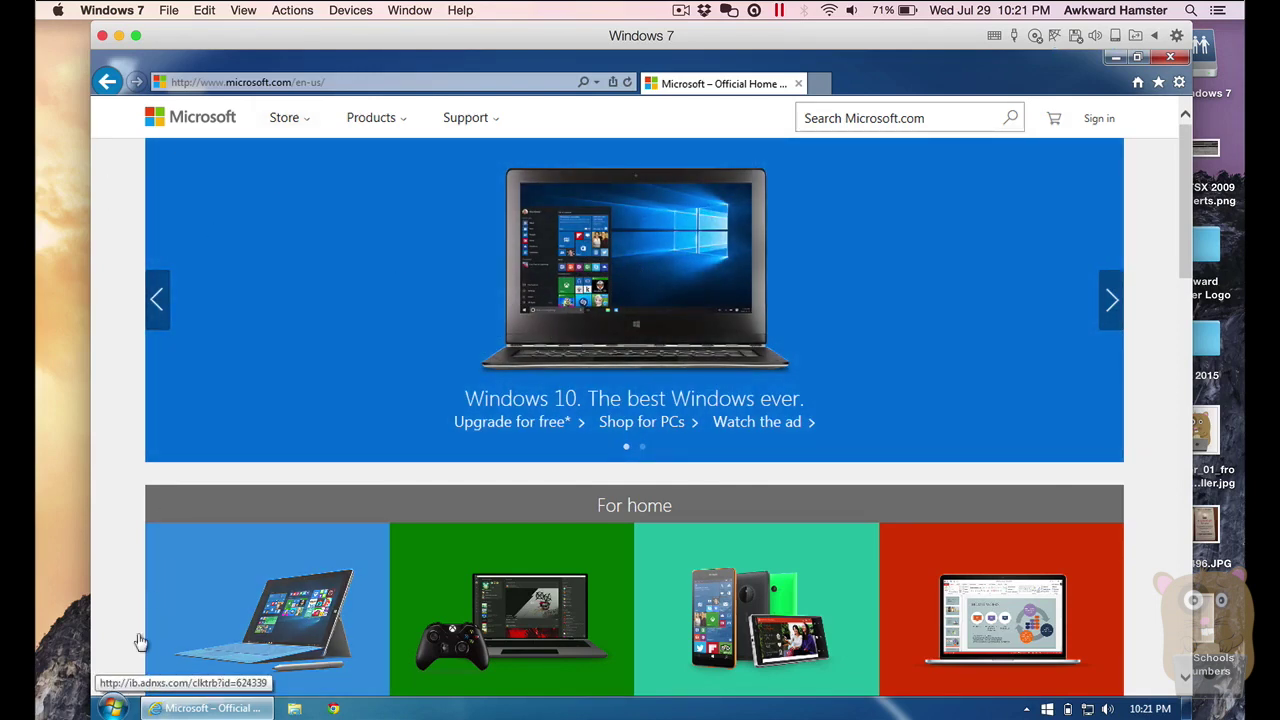
# View the computer's system information from the Start menu's Computer entry, then close it.
pyautogui.click(110, 705)
pyautogui.rightClick(345, 510)
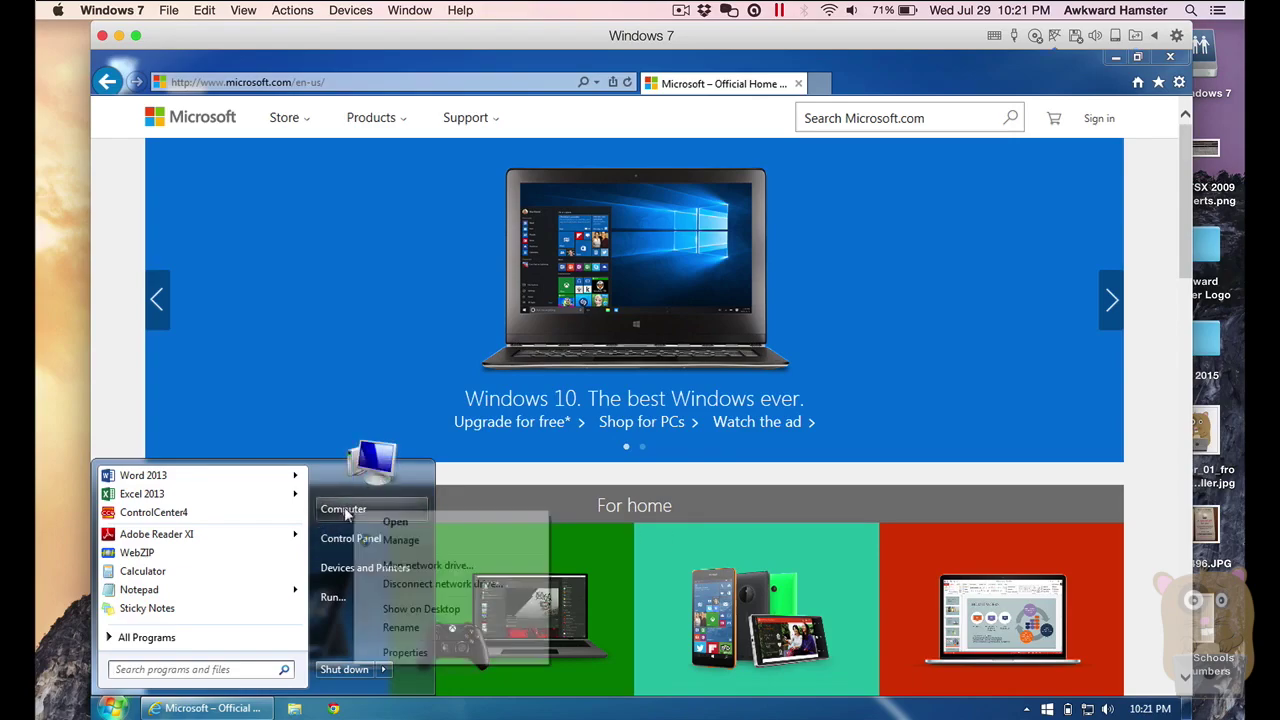
pyautogui.click(423, 651)
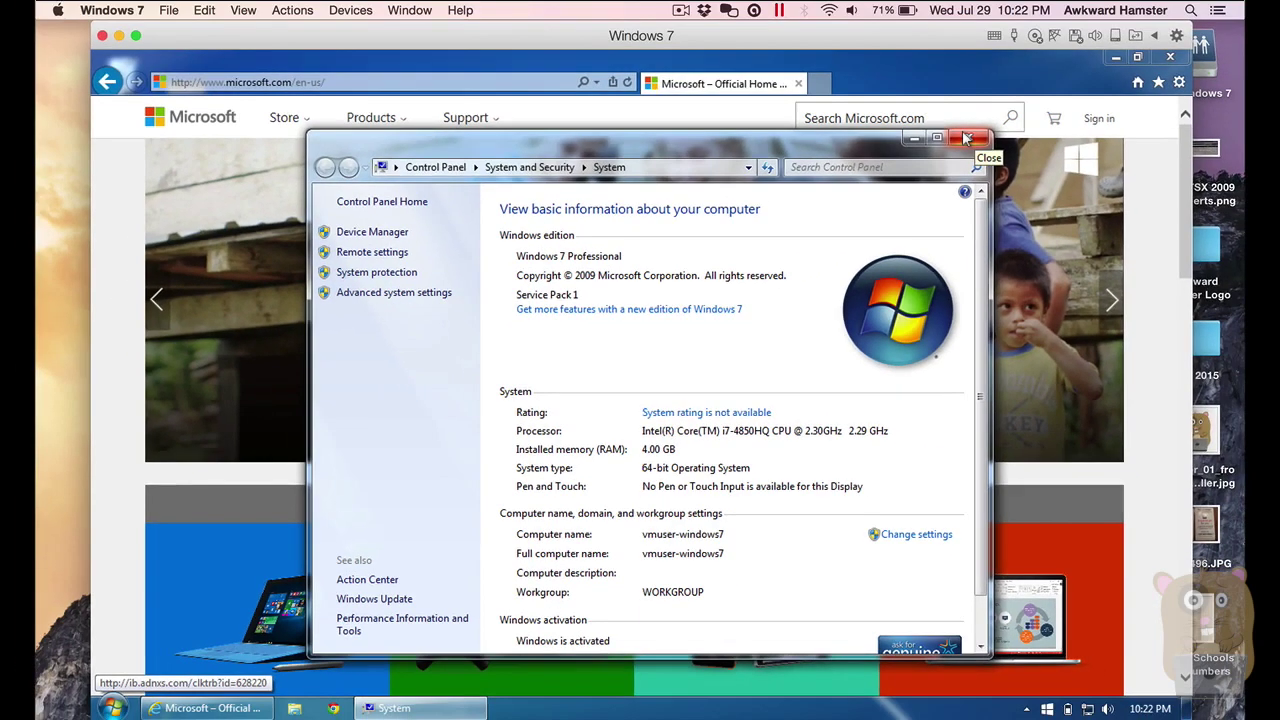
pyautogui.click(966, 138)
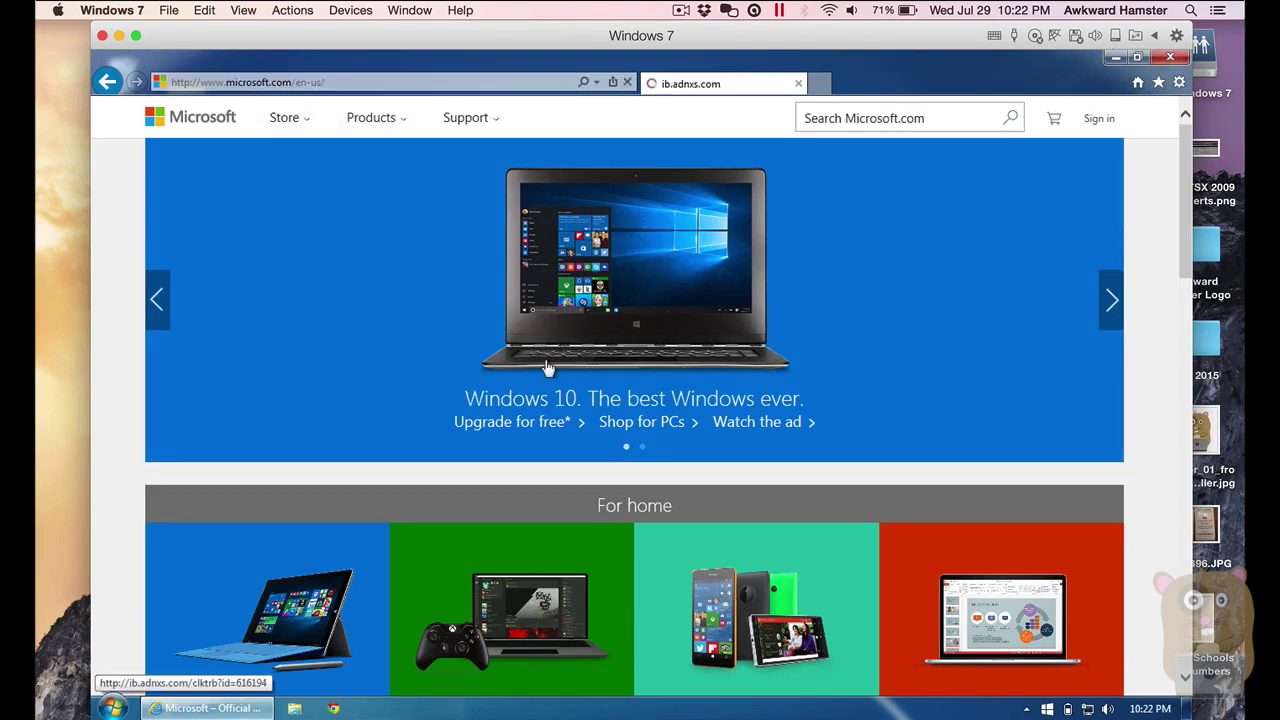
# Open the 'Upgrade for free' page and scroll to 'It's easy to get your free upgrade'.
pyautogui.click(481, 421)
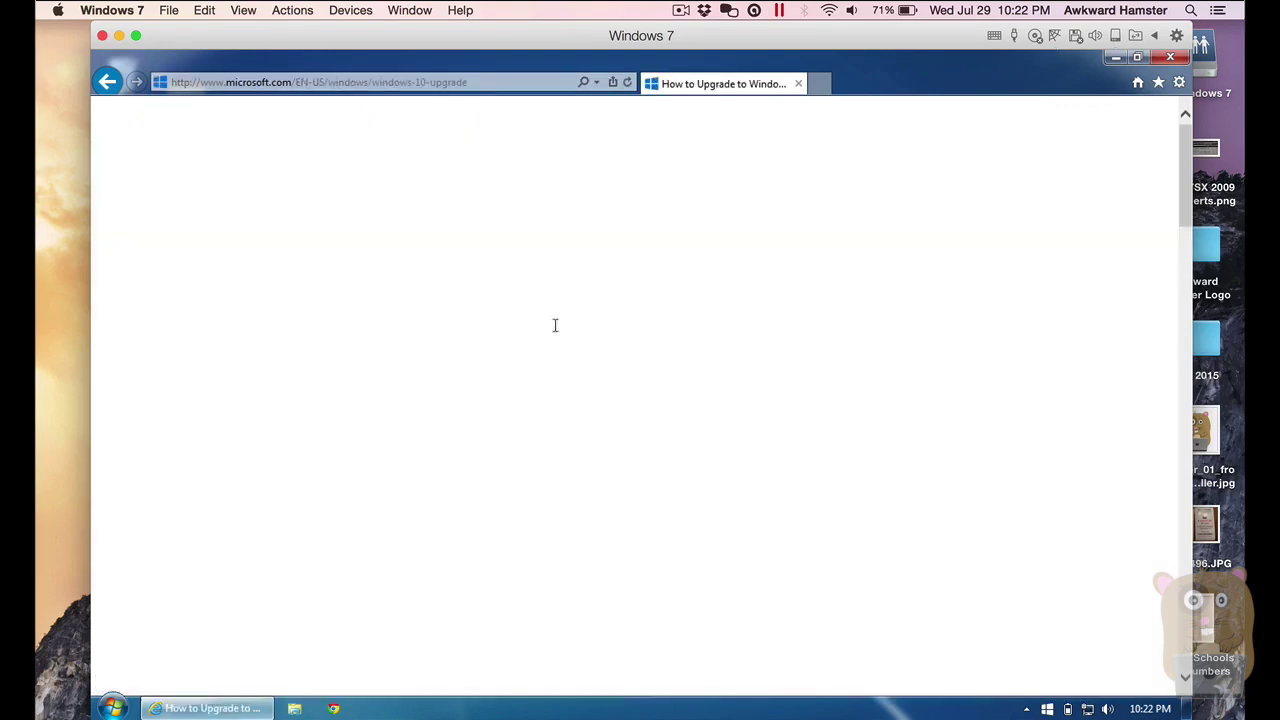
pyautogui.scroll(-3, 771, 569)
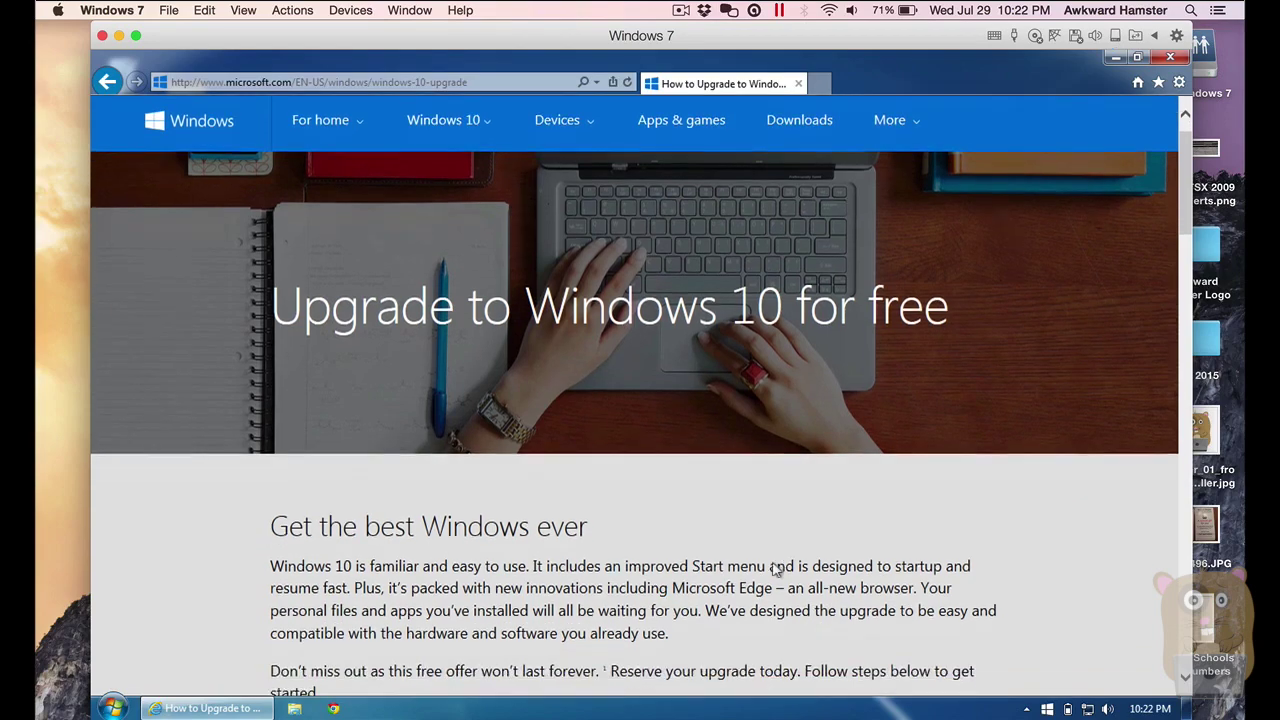
pyautogui.scroll(-6, 776, 568)
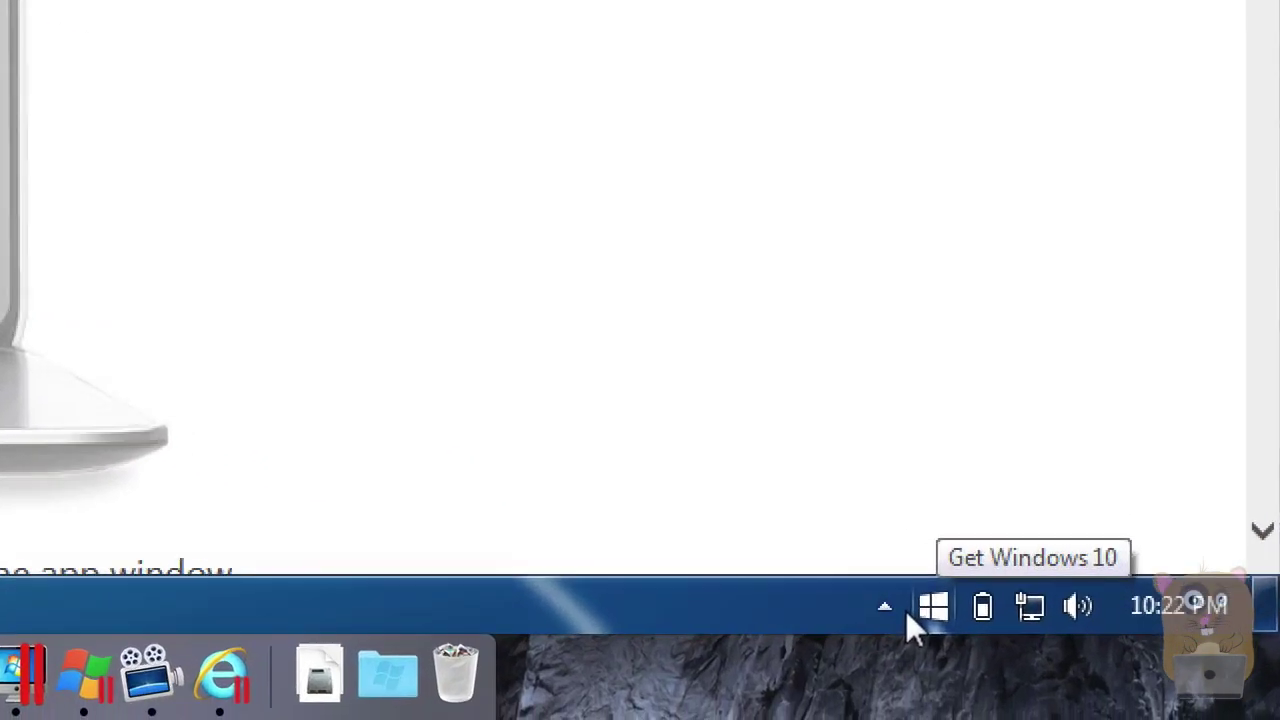
pyautogui.click(906, 611)
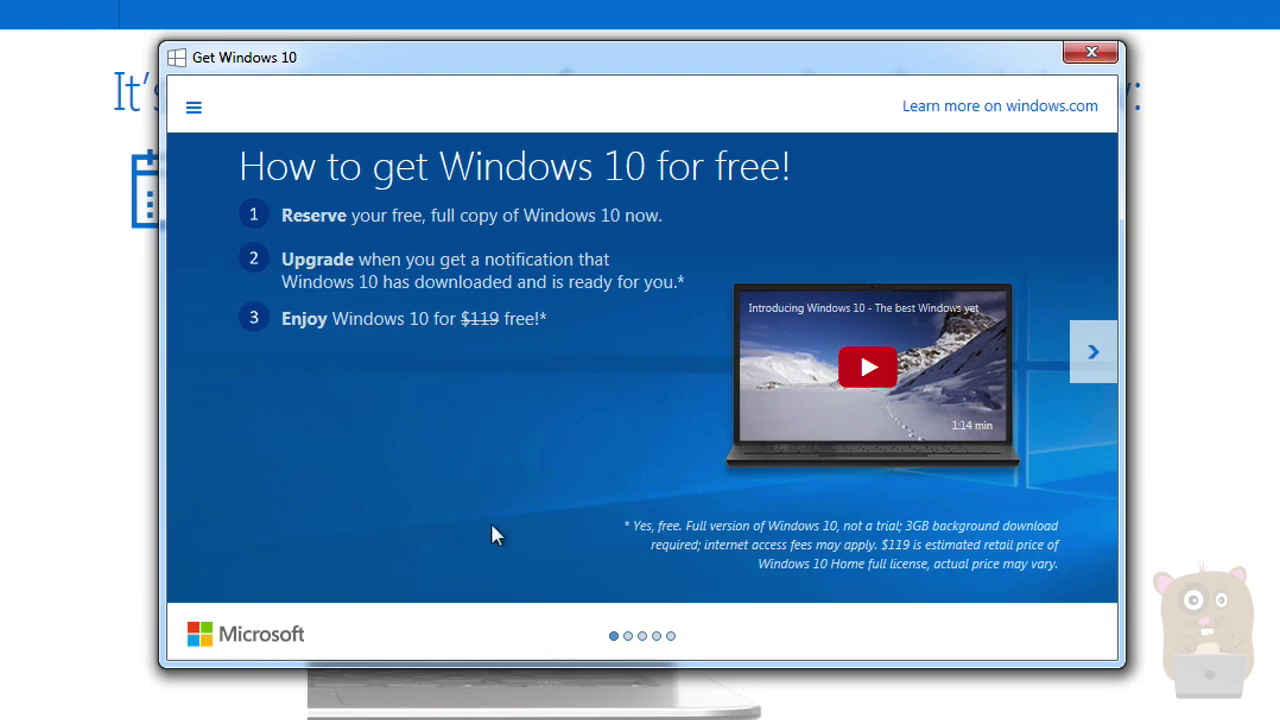
pyautogui.click(982, 304)
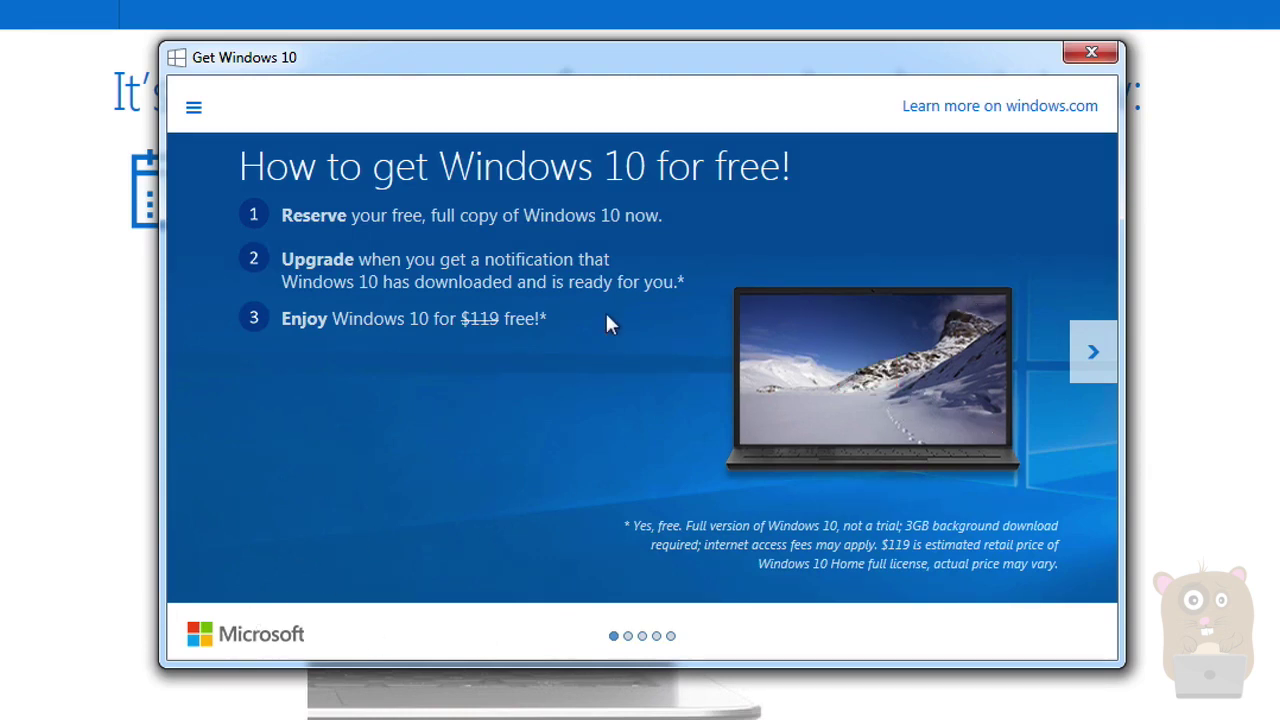
pyautogui.click(1097, 355)
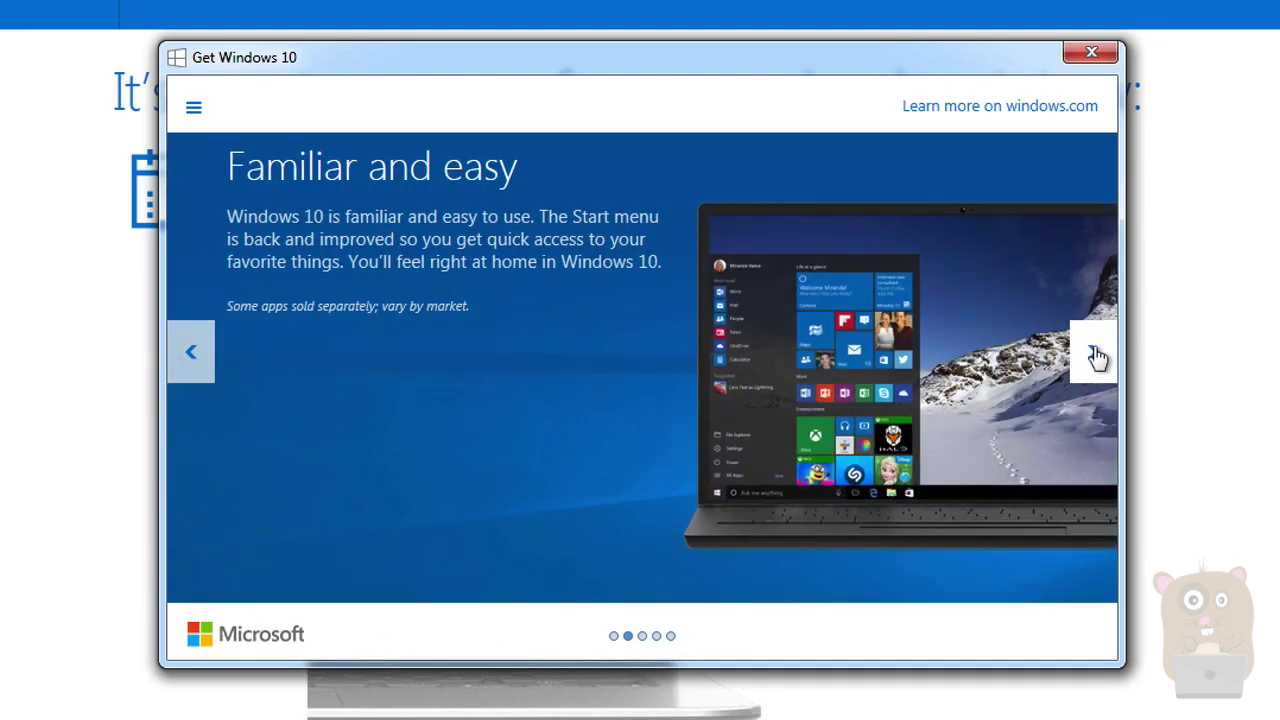
pyautogui.click(1097, 356)
pyautogui.click(1097, 356)
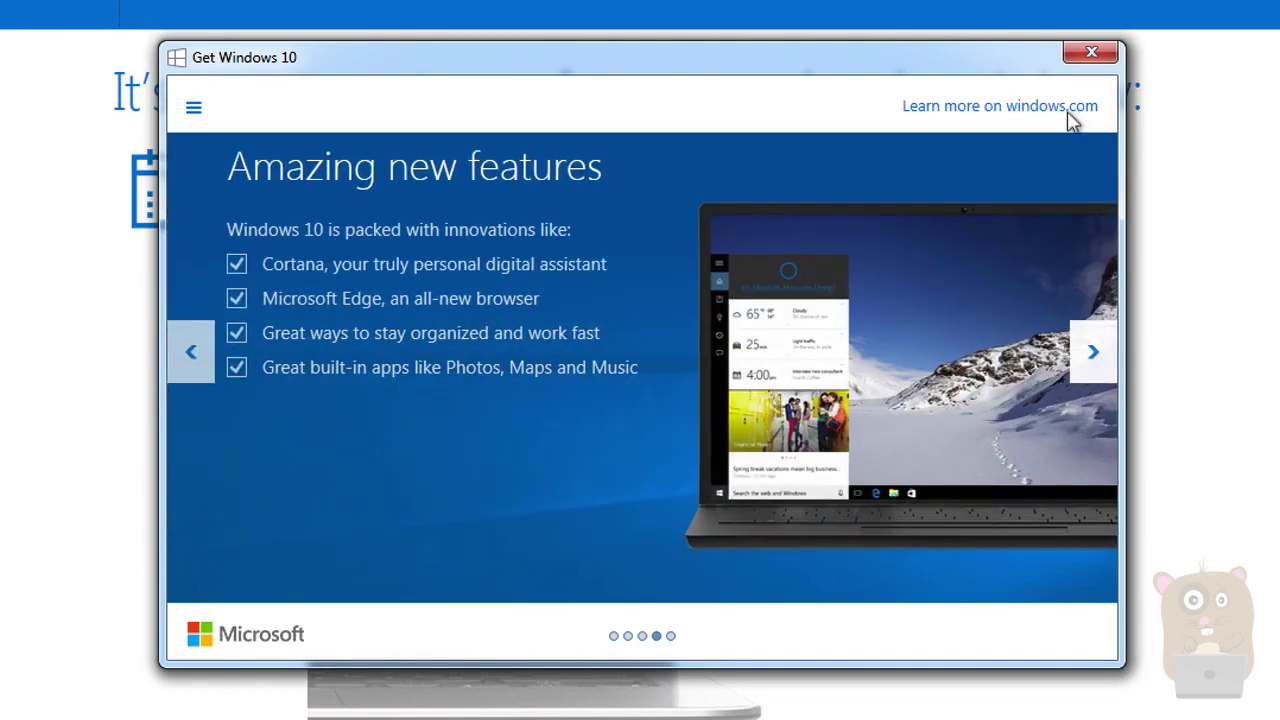
pyautogui.click(1092, 53)
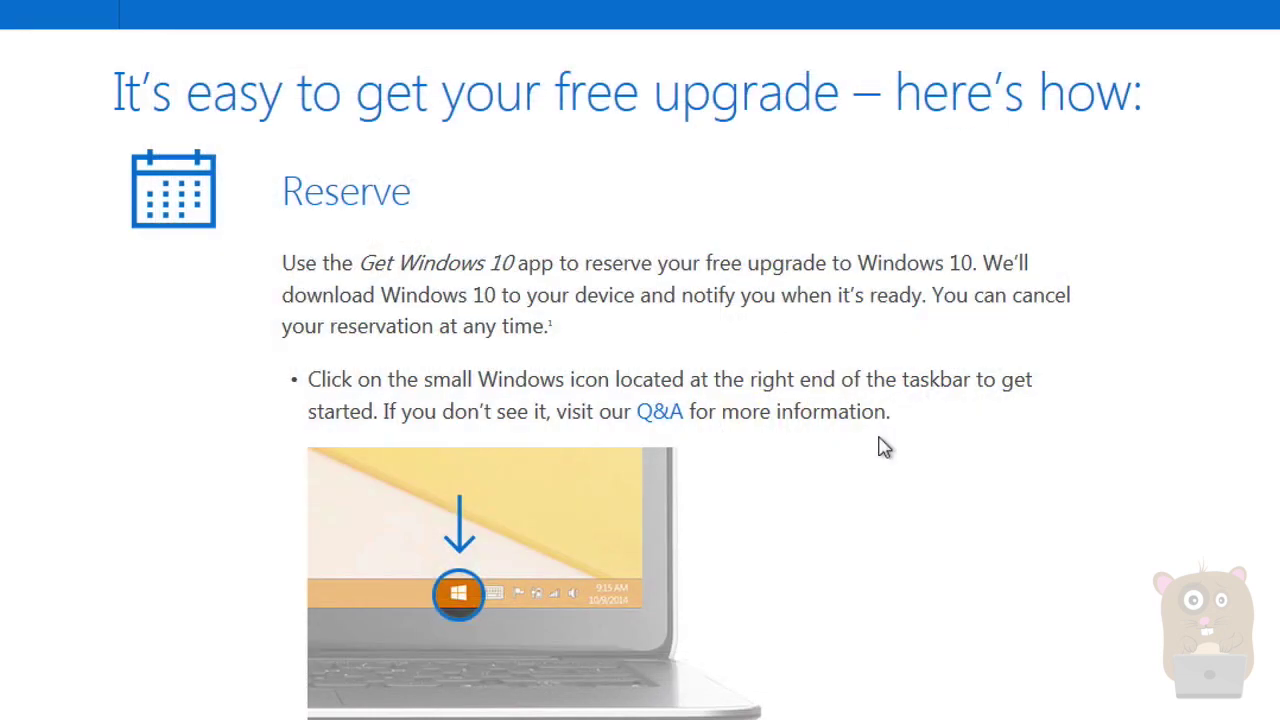
pyautogui.scroll(-3, 877, 334)
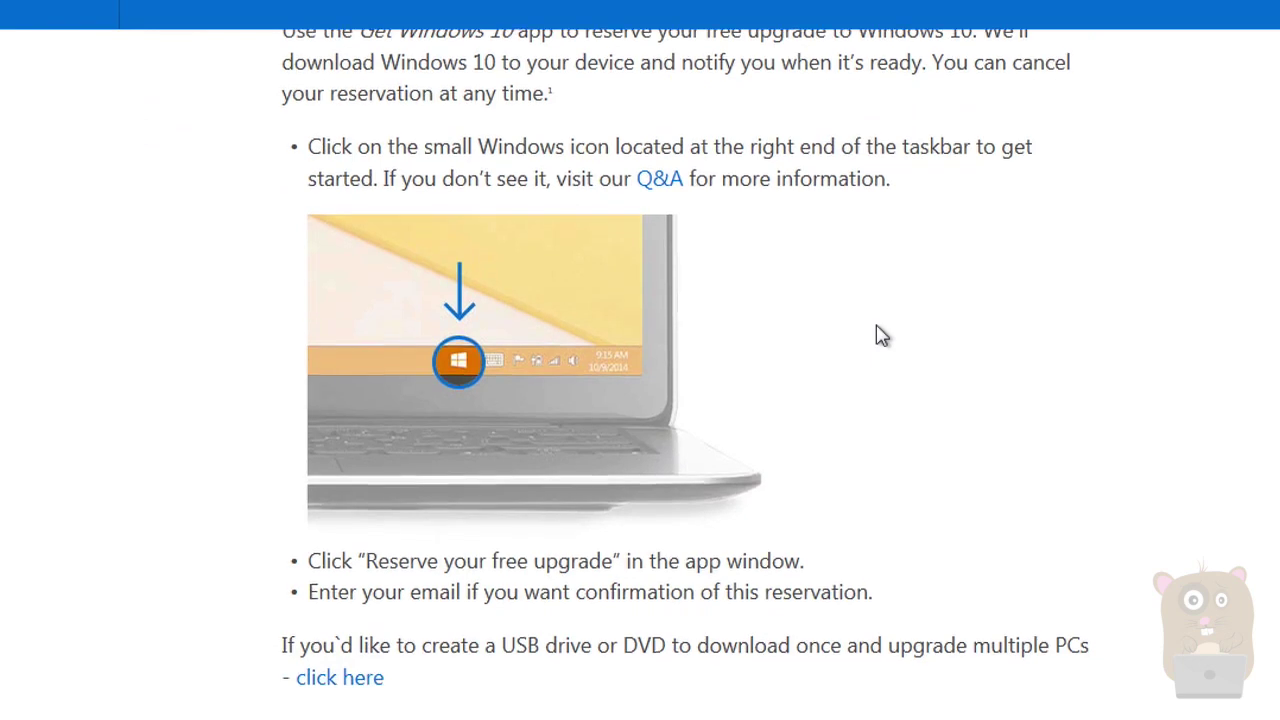
pyautogui.scroll(-3, 880, 335)
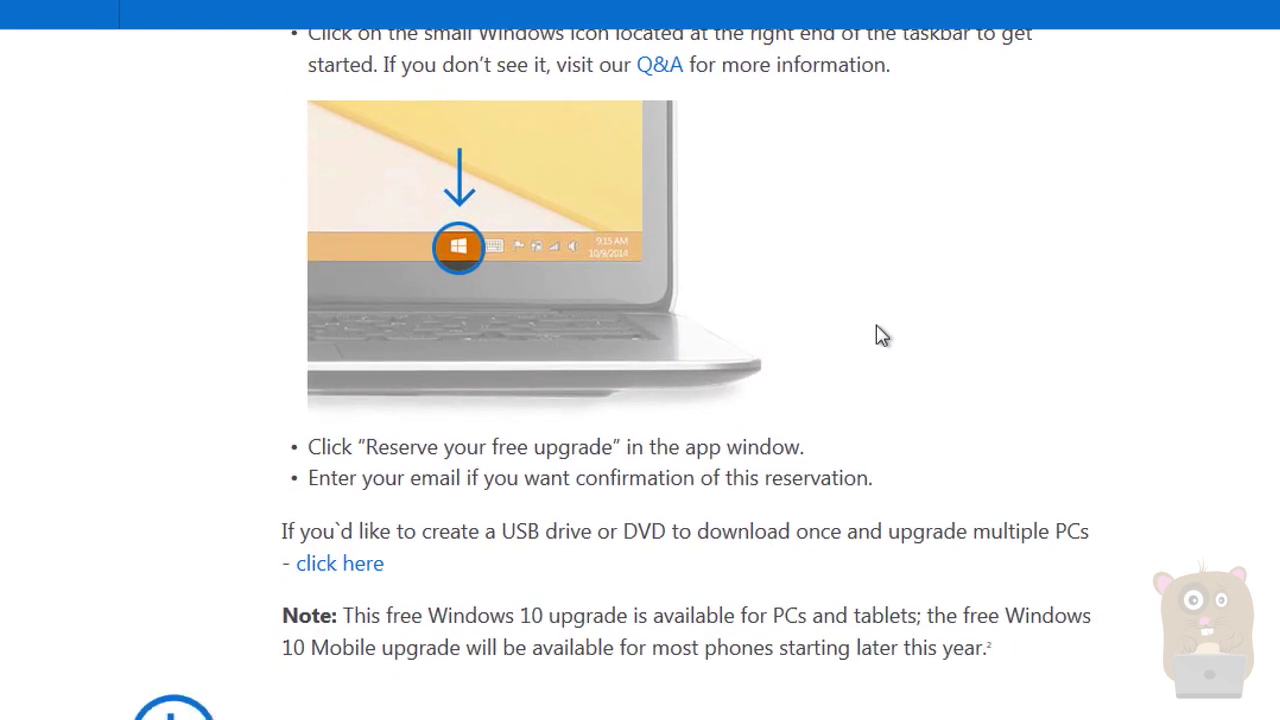
pyautogui.moveTo(414, 572); pyautogui.dragTo(251, 529)
pyautogui.click(614, 537)
# Scroll the Download Windows 10 page to the Download Tool Now buttons, then show Win10_English_x64.iso in Downloads.
pyautogui.click(347, 566)
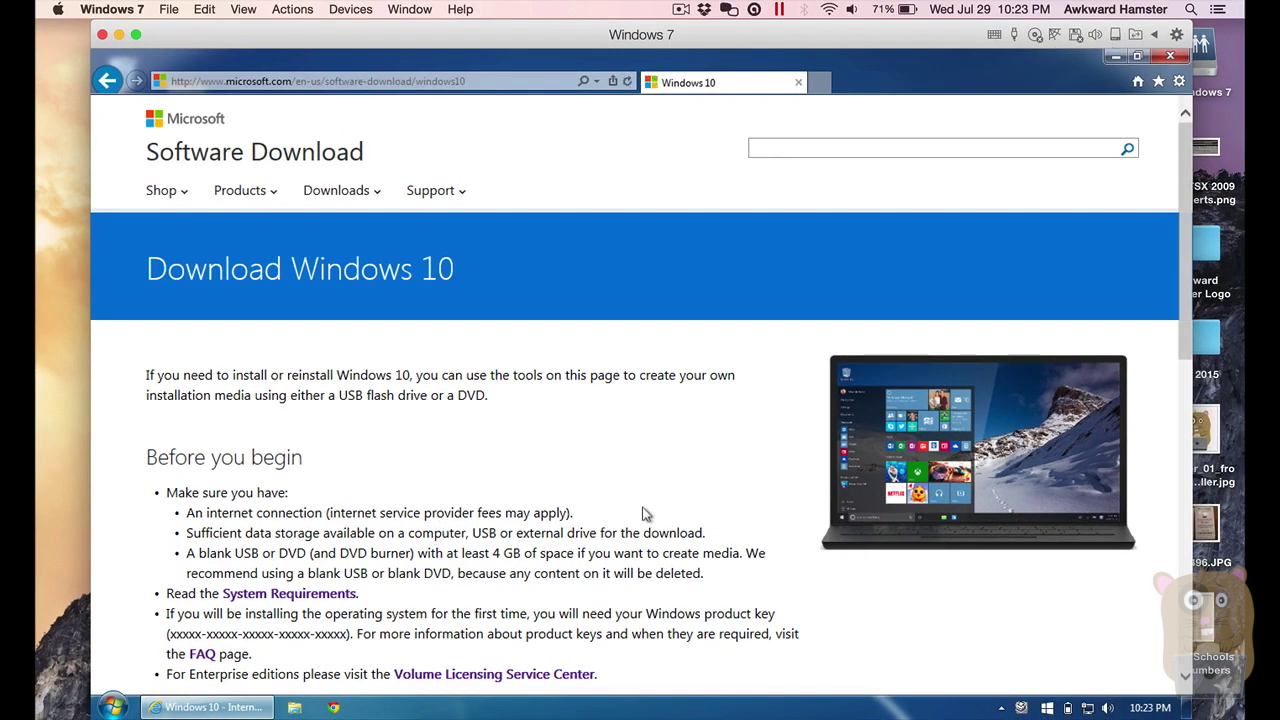
pyautogui.scroll(-2, 644, 513)
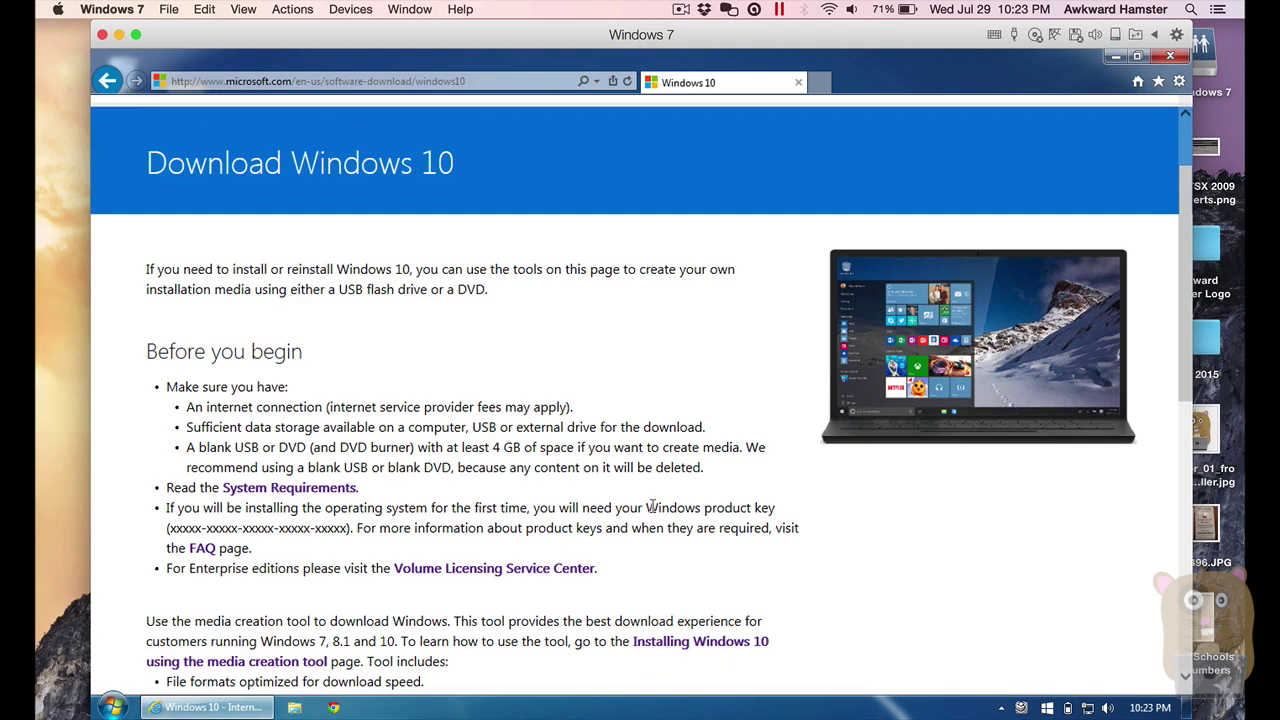
pyautogui.scroll(-1, 651, 507)
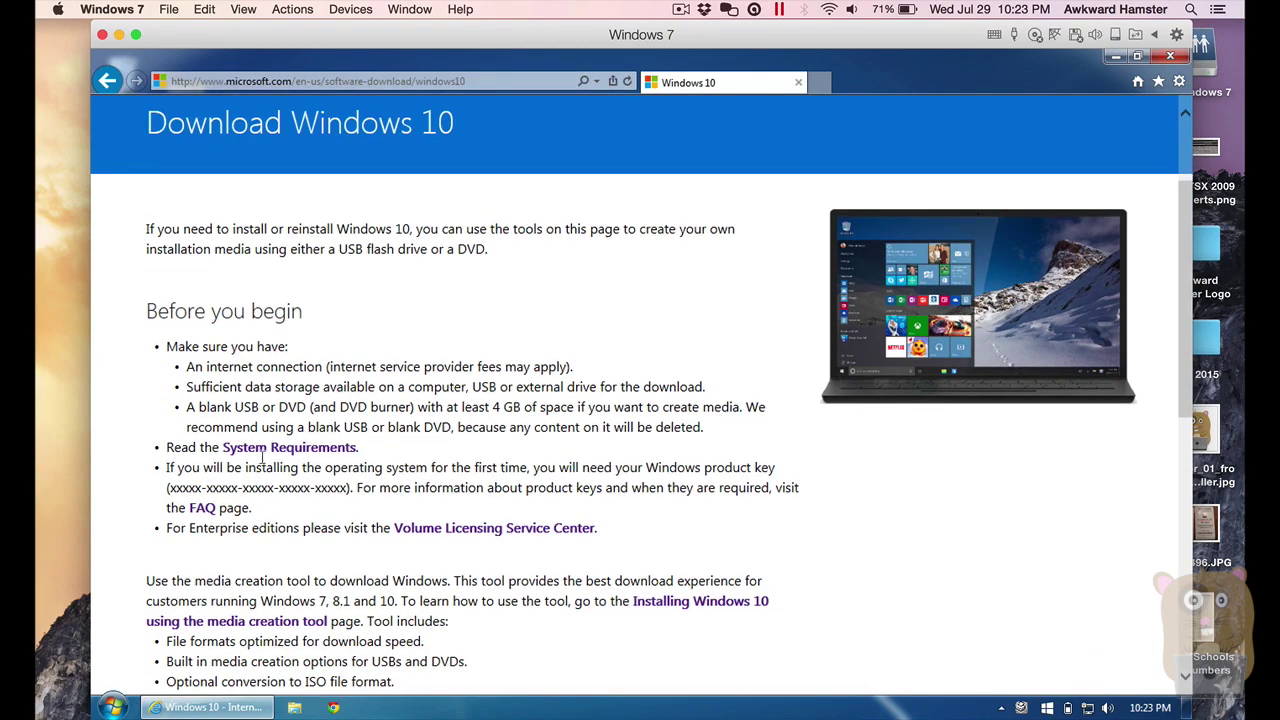
pyautogui.scroll(-2, 561, 482)
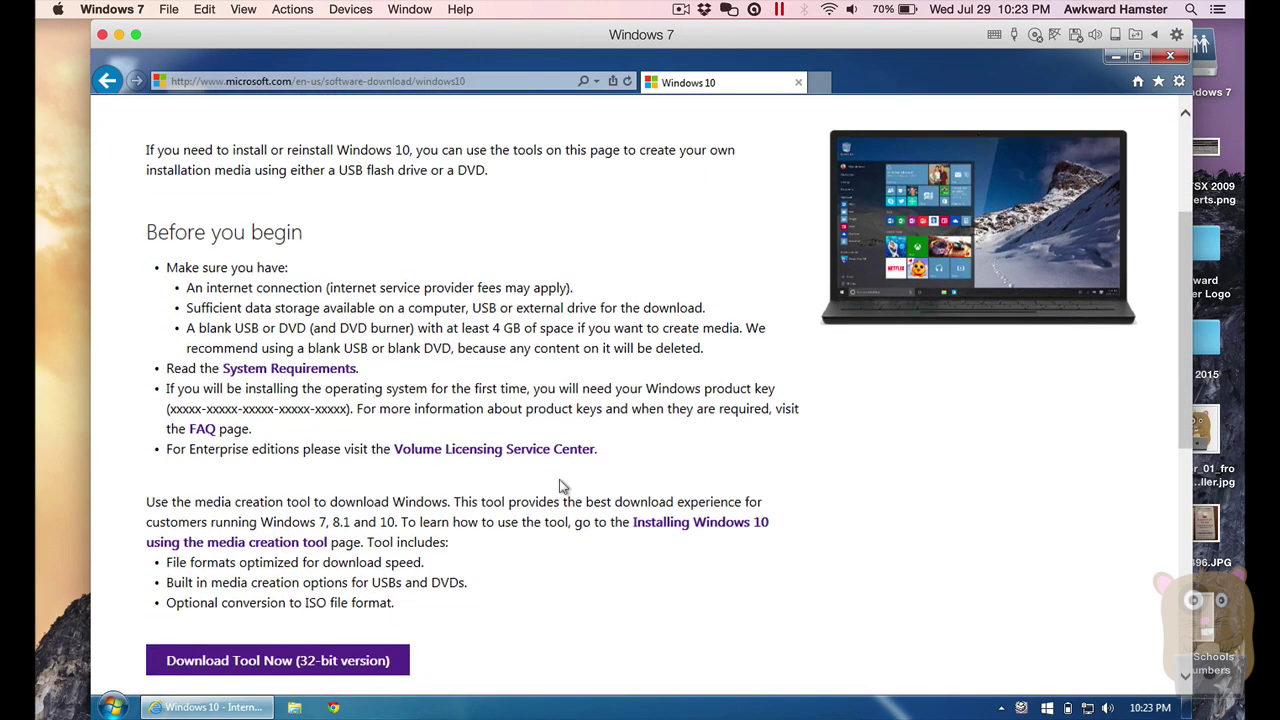
pyautogui.scroll(-1, 550, 505)
pyautogui.scroll(-2, 545, 515)
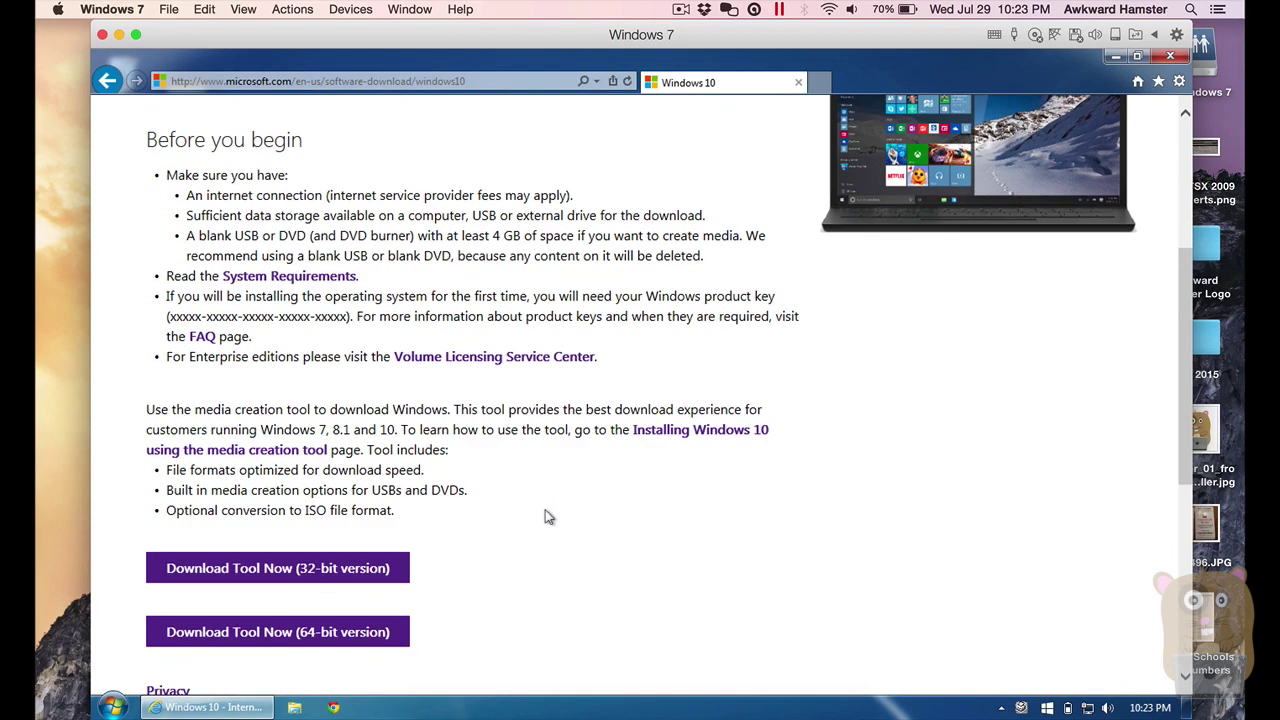
pyautogui.scroll(-1, 372, 515)
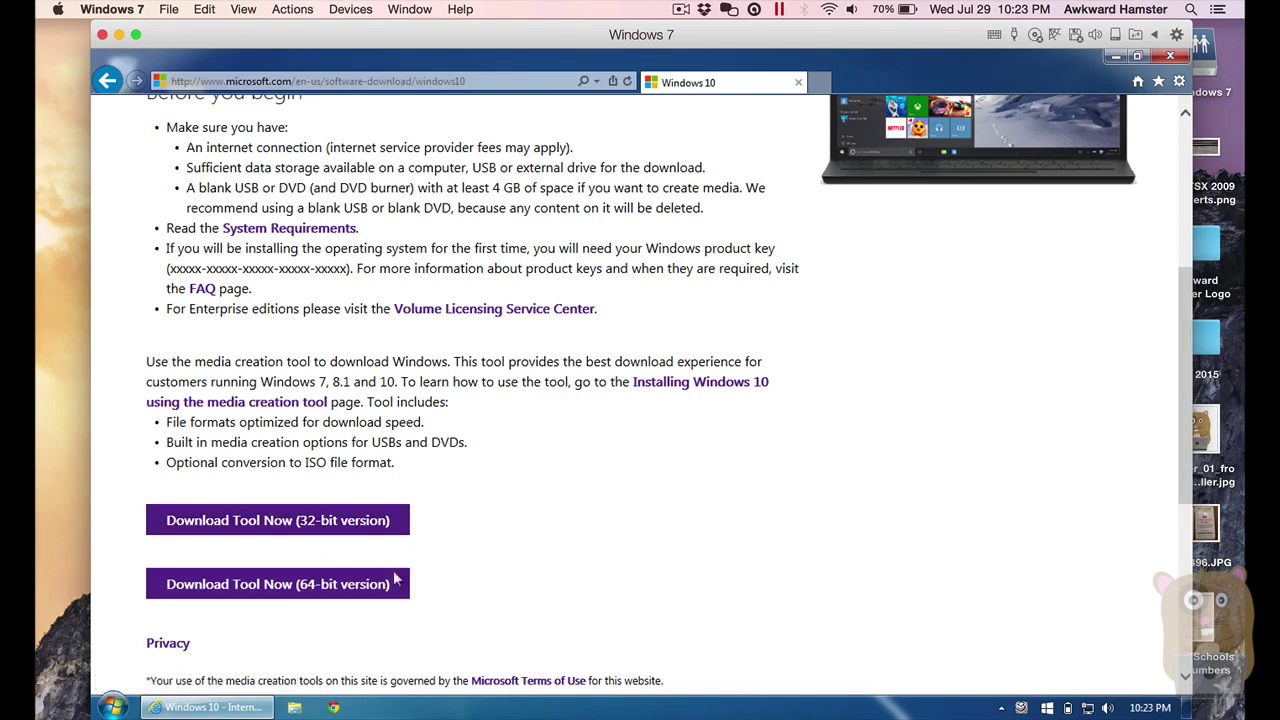
pyautogui.click(433, 712)
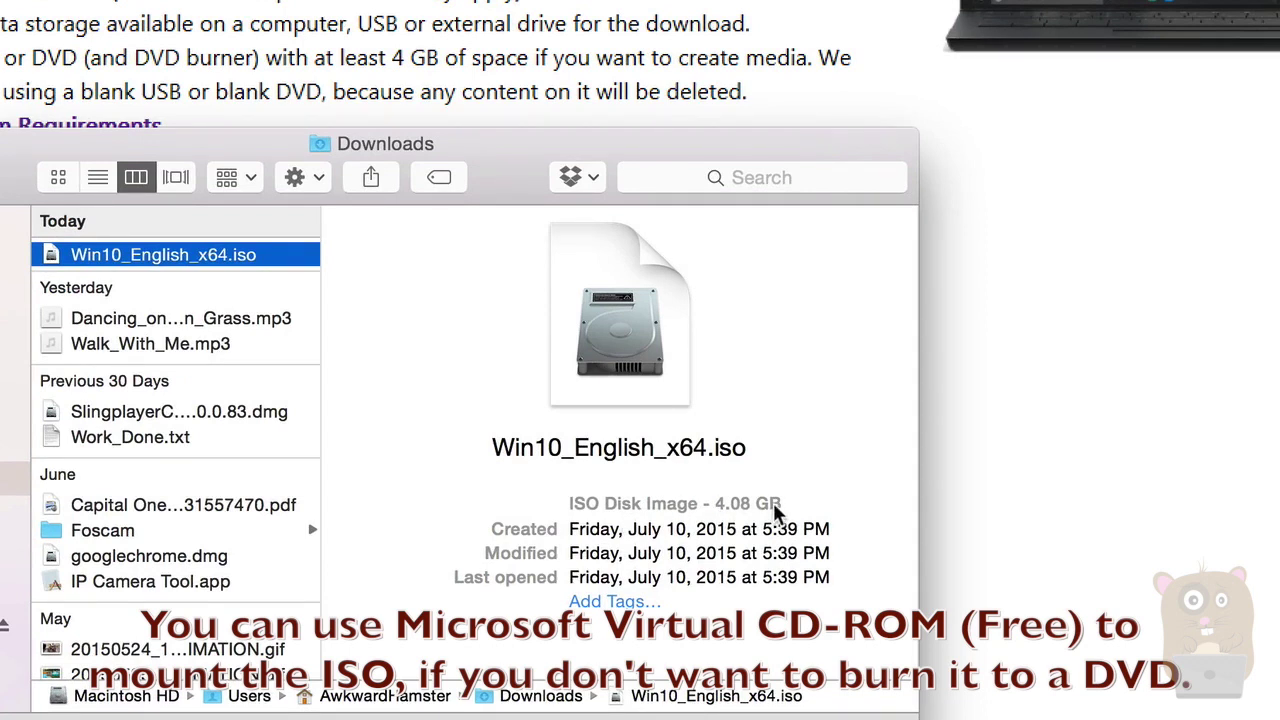
# Dismiss the Finder Downloads window to return to the Download Windows 10 page.
pyautogui.click(968, 380)
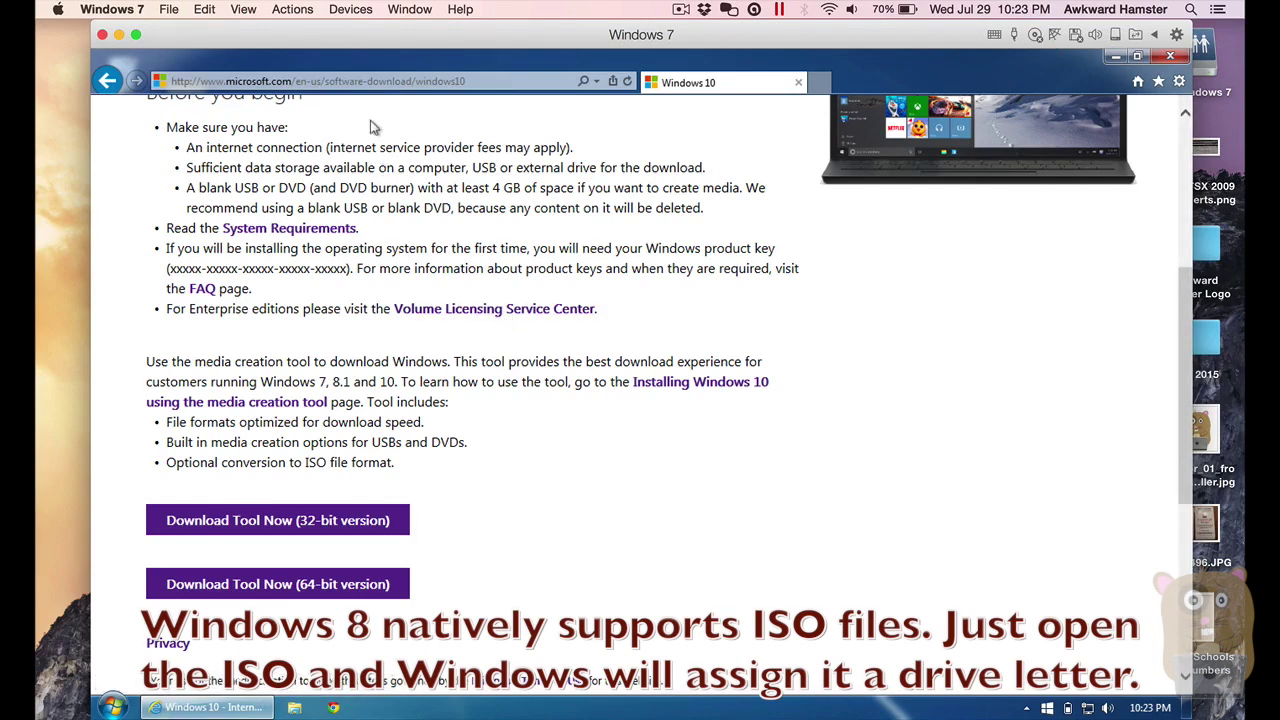
# Connect Win10_English_x64.iso to CD/DVD 1, run its setup.exe, and approve the UAC prompt.
pyautogui.click(358, 10)
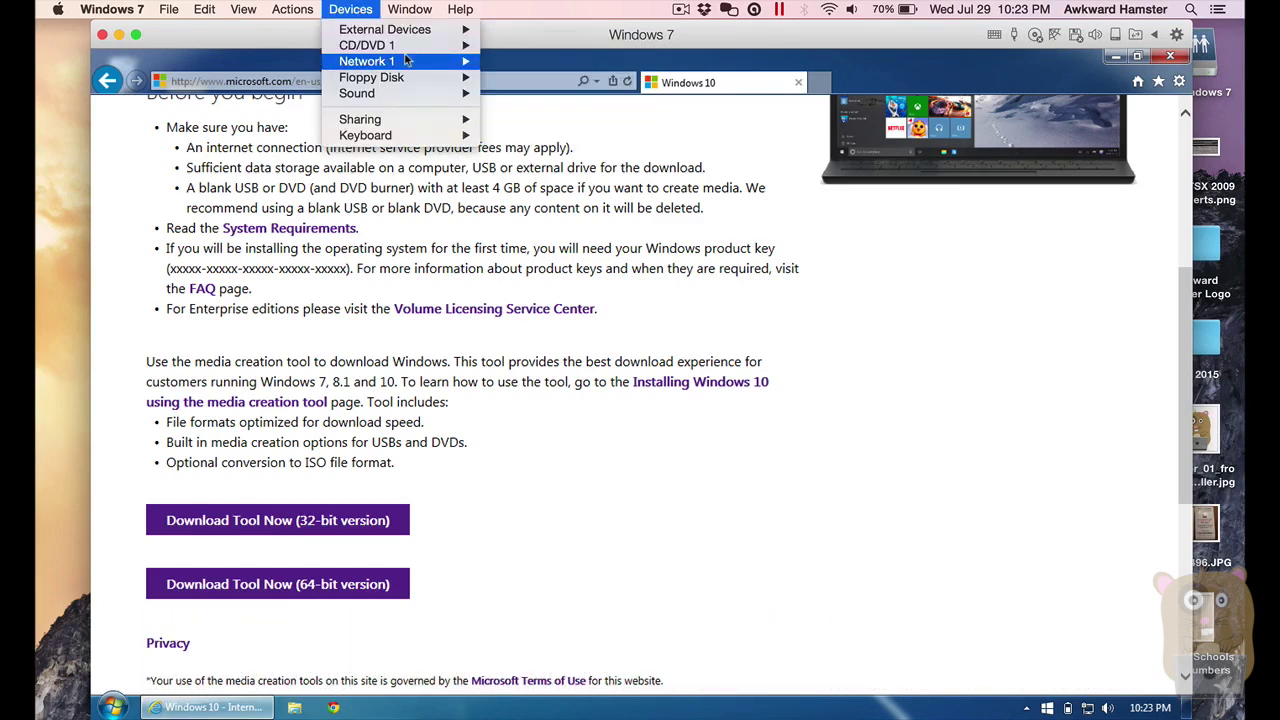
pyautogui.moveTo(420, 46)
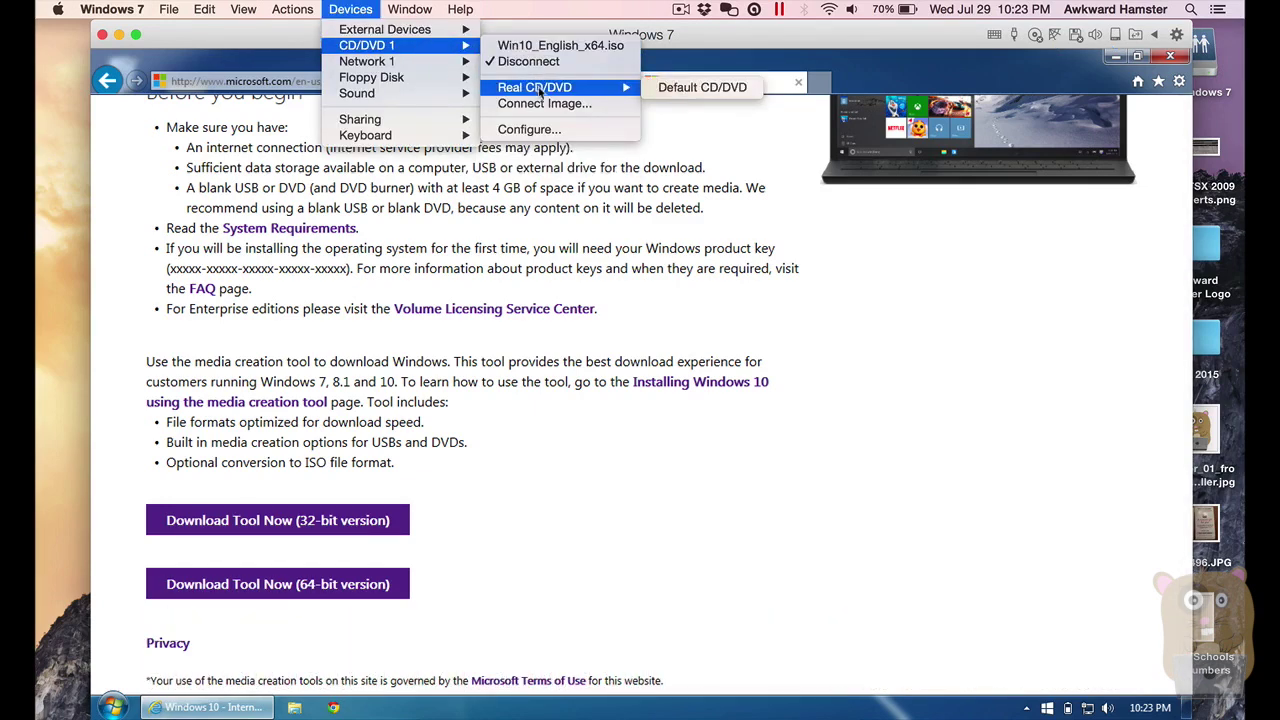
pyautogui.click(580, 104)
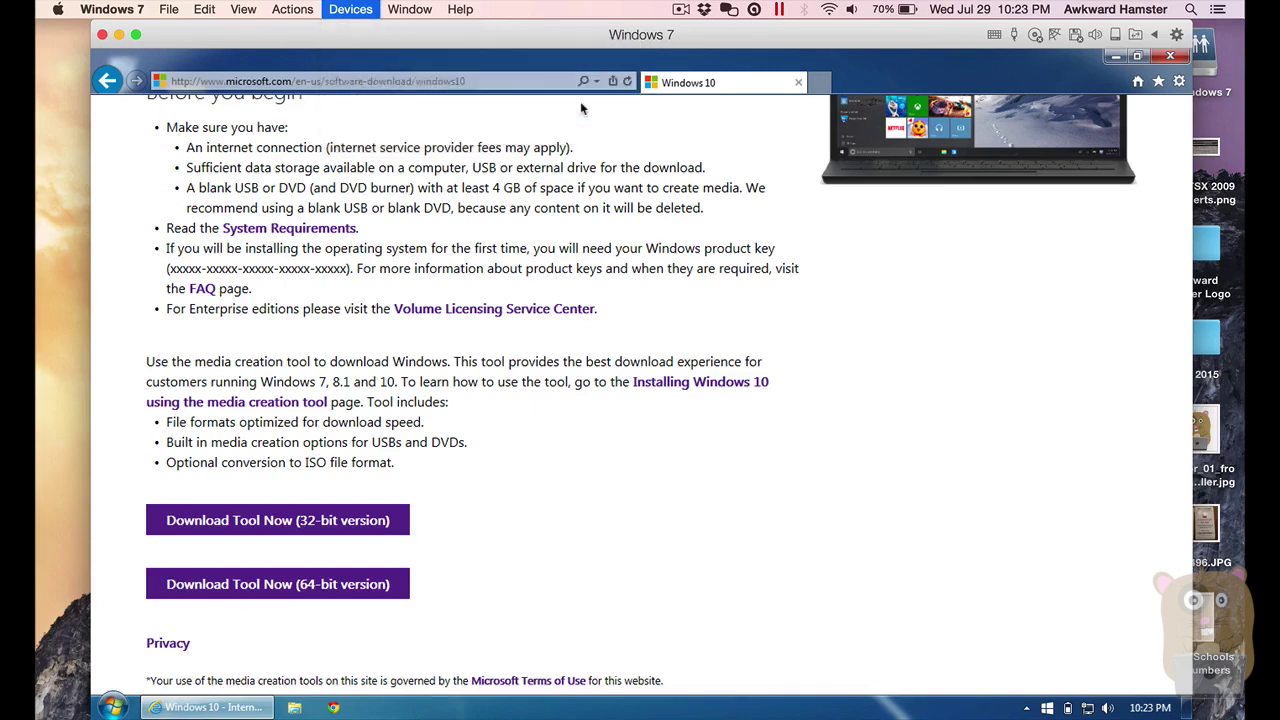
pyautogui.click(592, 180)
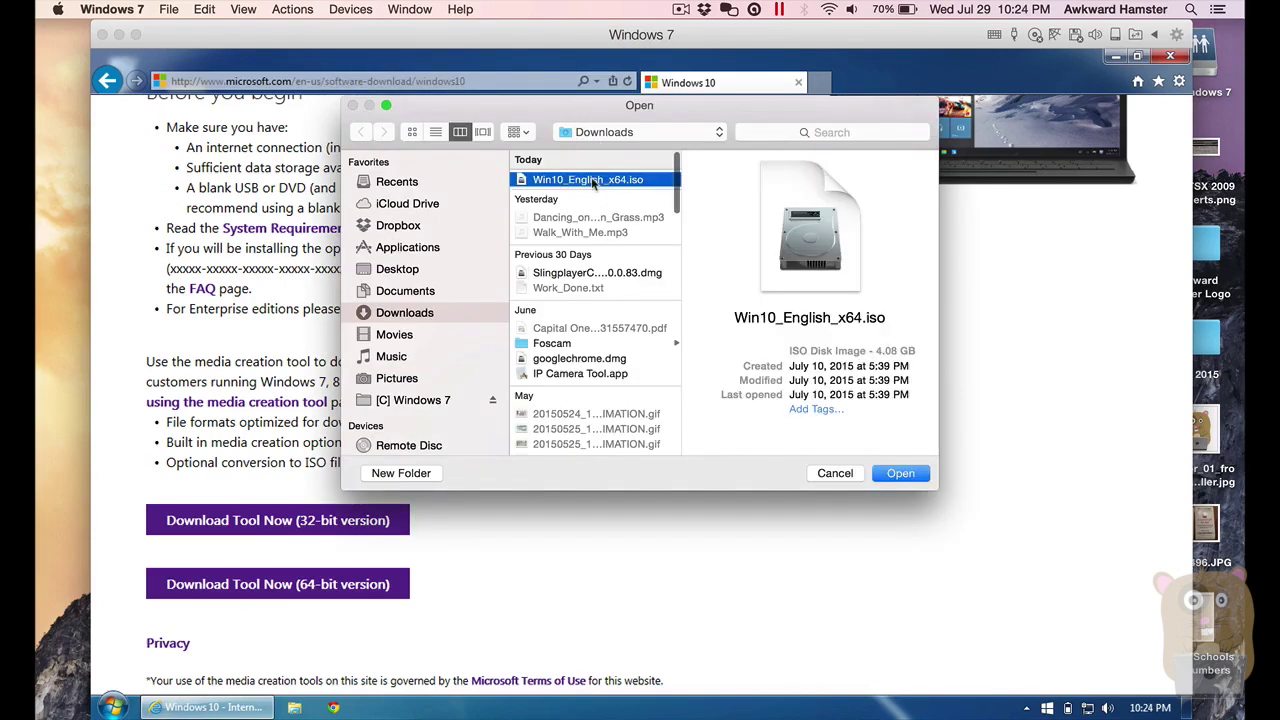
pyautogui.click(898, 470)
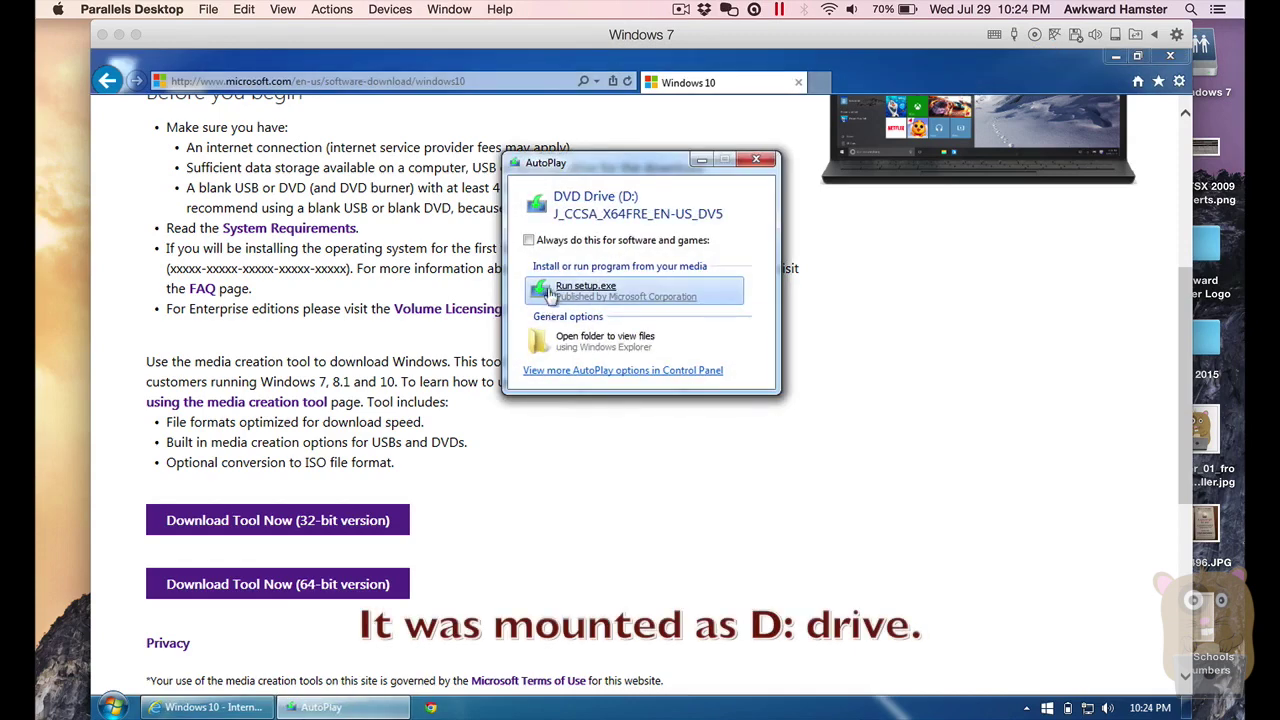
pyautogui.click(540, 291)
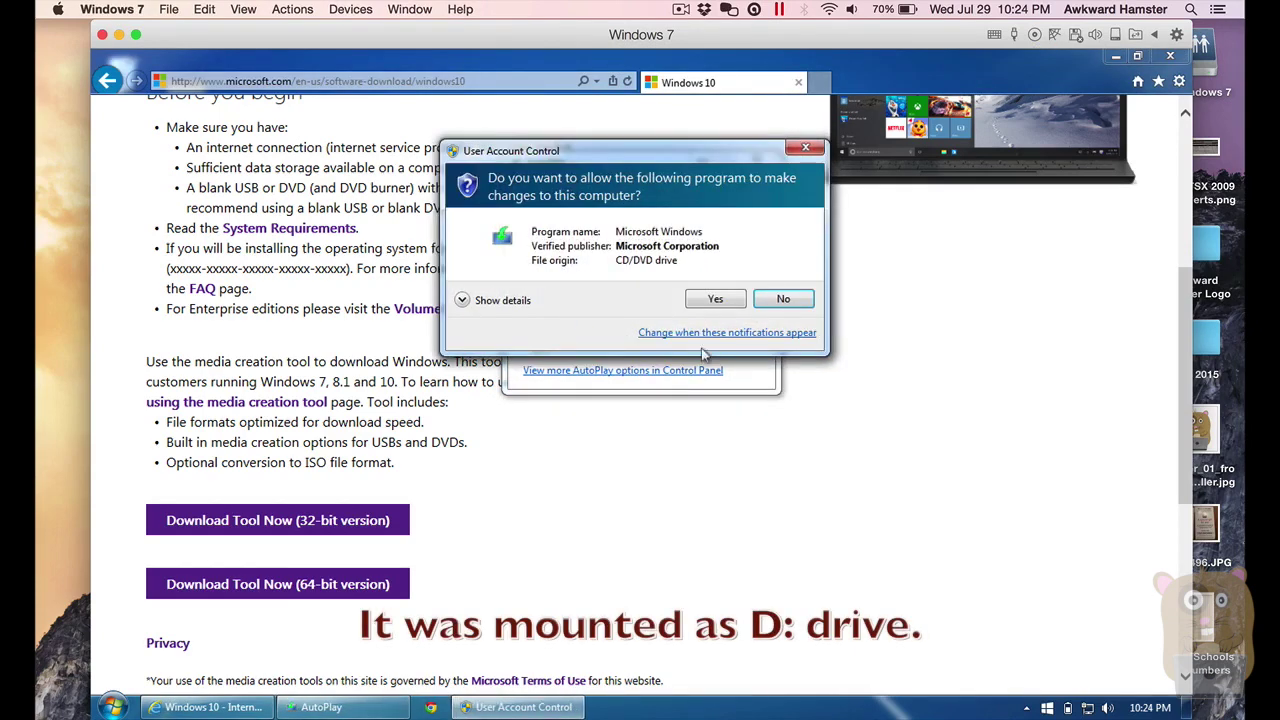
pyautogui.click(707, 301)
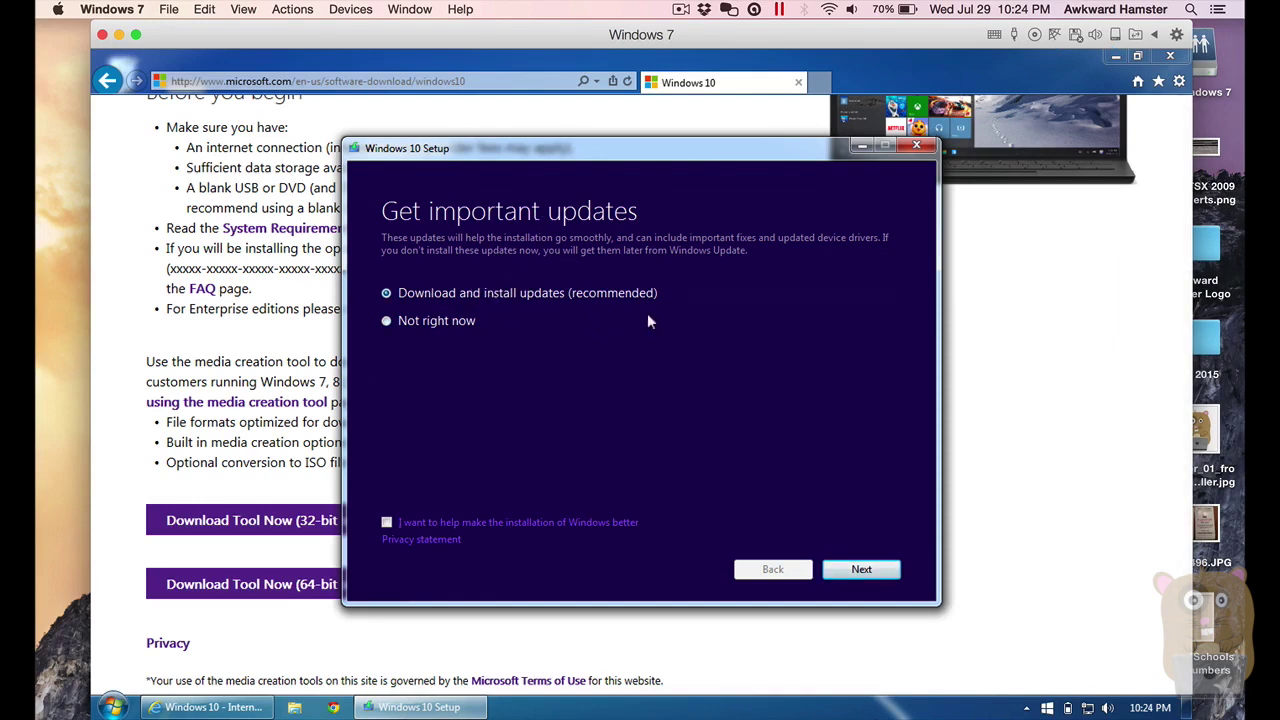
# Continue past 'Get important updates', bring Setup to the front, and accept the license terms.
pyautogui.click(879, 572)
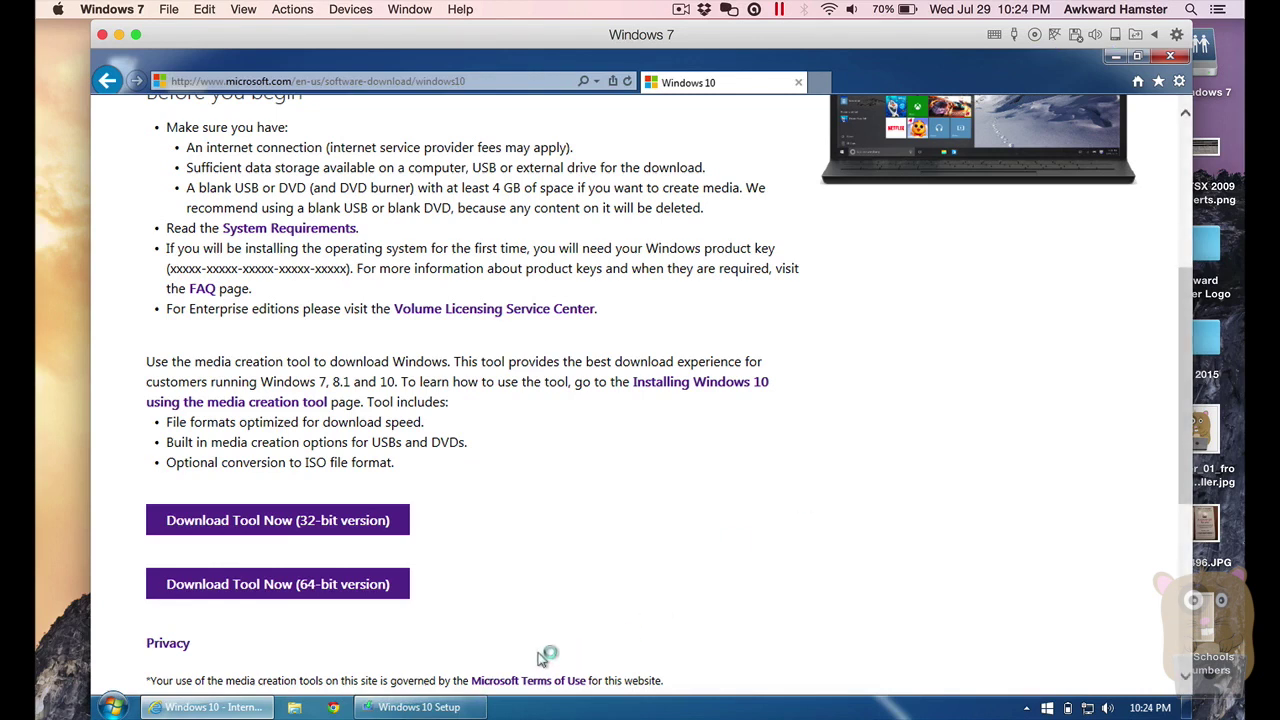
pyautogui.click(450, 707)
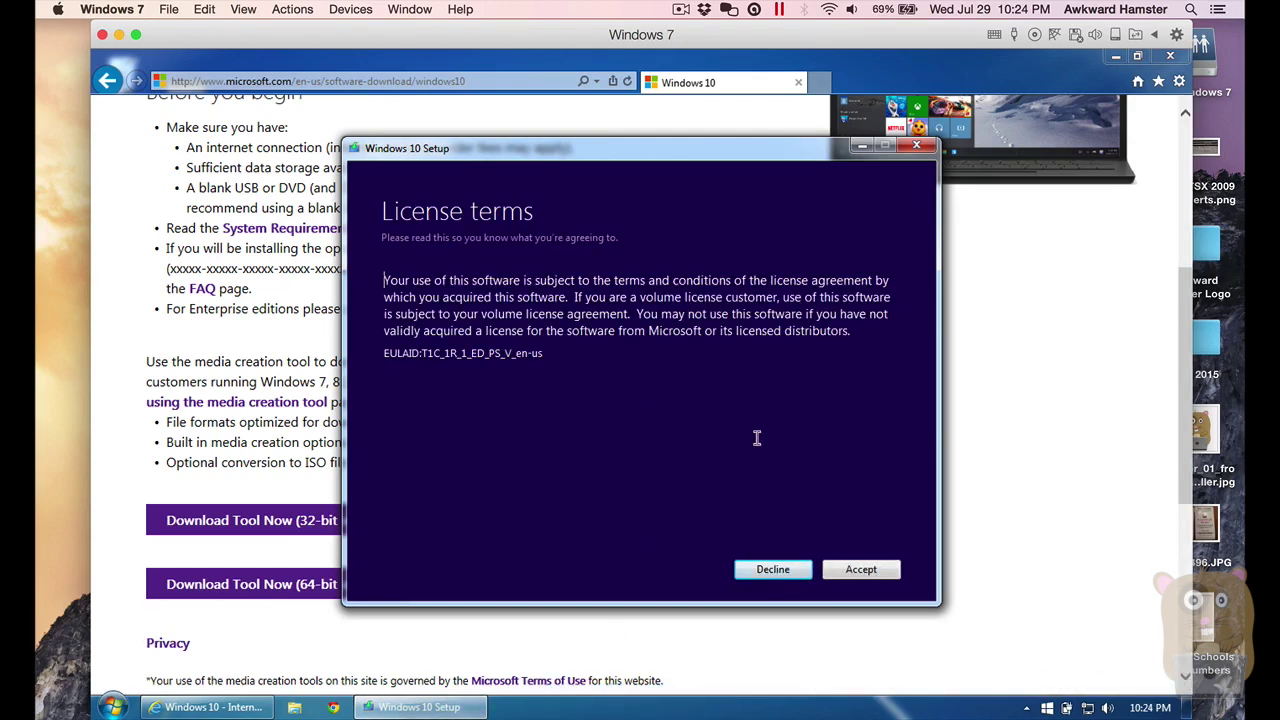
pyautogui.click(847, 572)
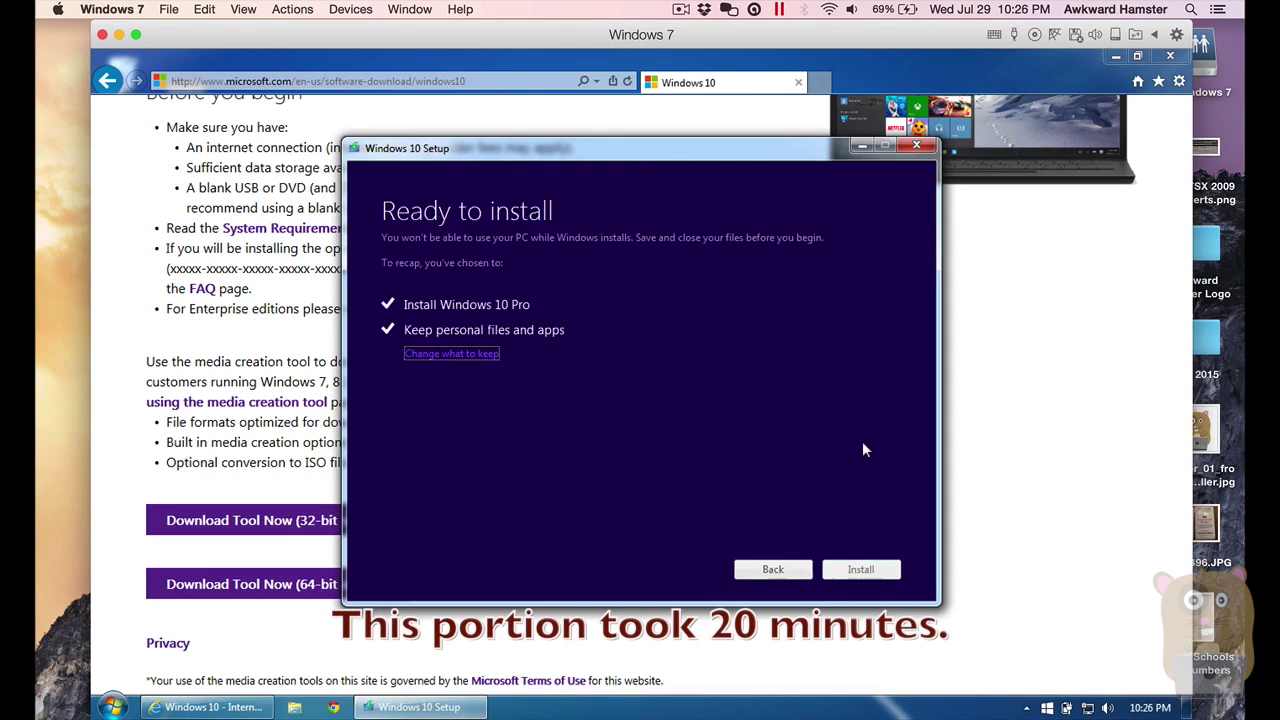
# Start the Windows 10 Pro installation from the Ready to install page.
pyautogui.click(861, 569)
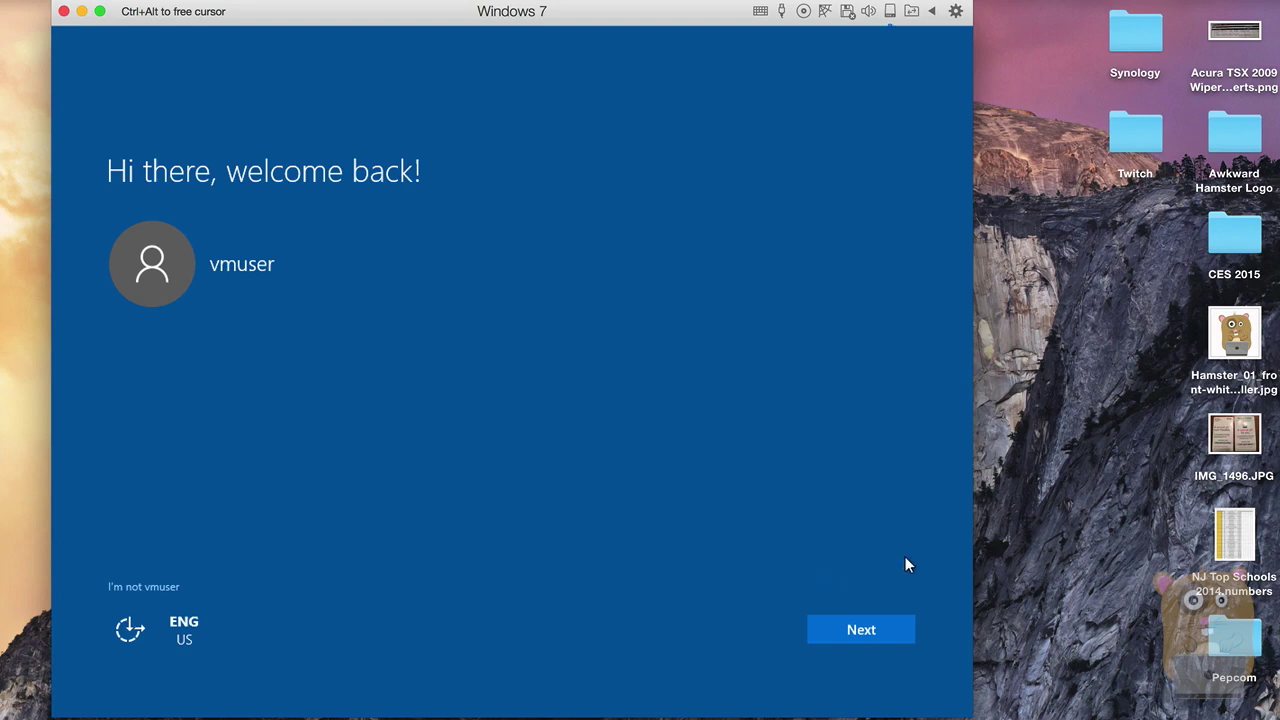
# Continue past the welcome-back screen, use Express settings, and keep the new default apps.
pyautogui.click(847, 628)
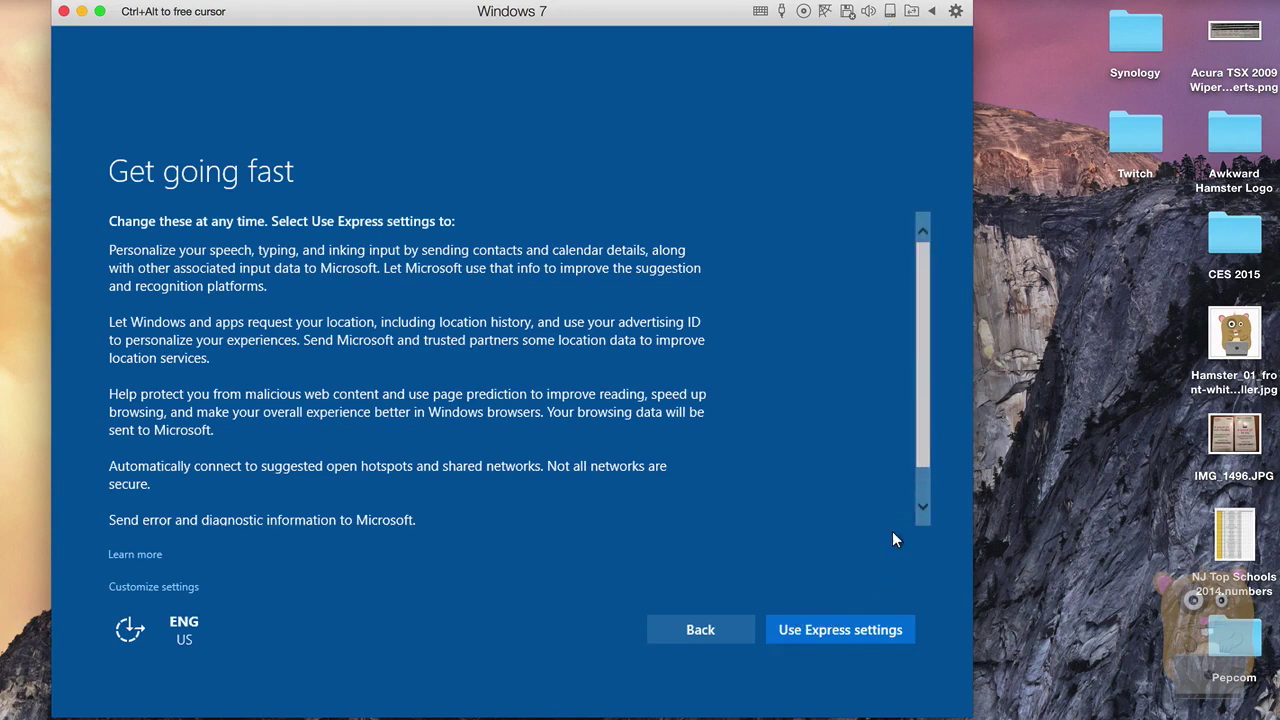
pyautogui.click(855, 634)
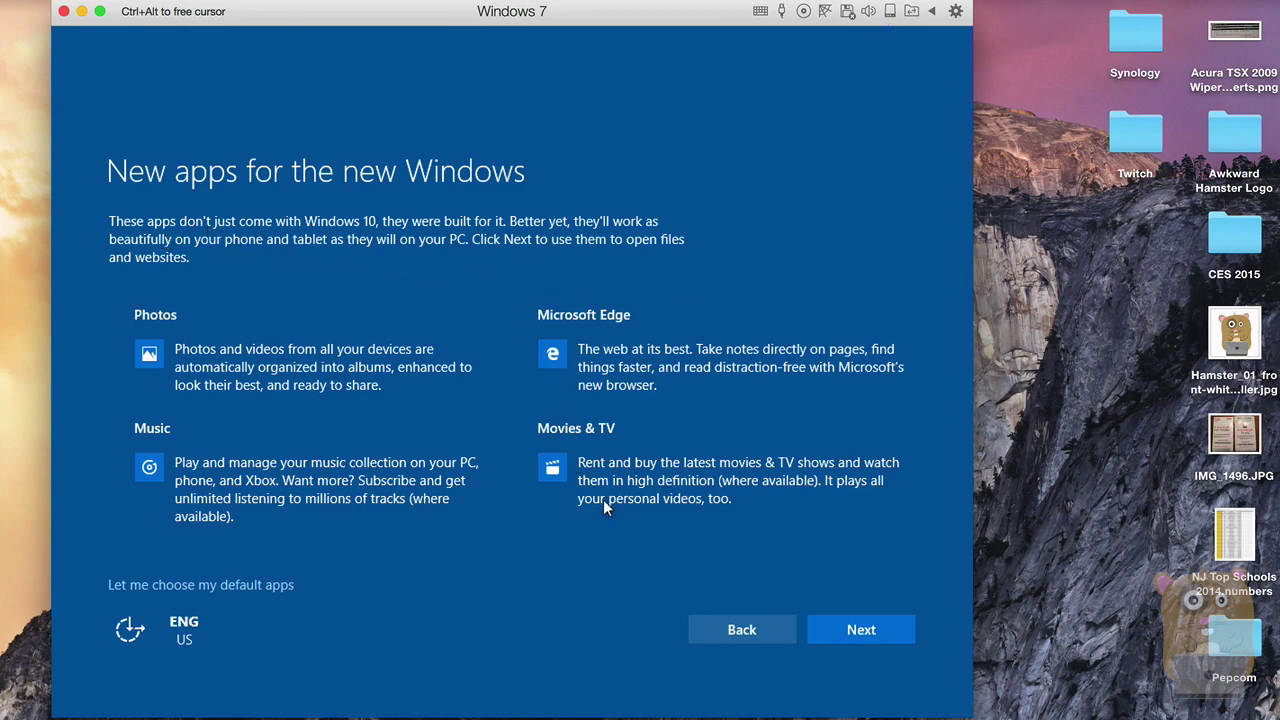
pyautogui.click(886, 628)
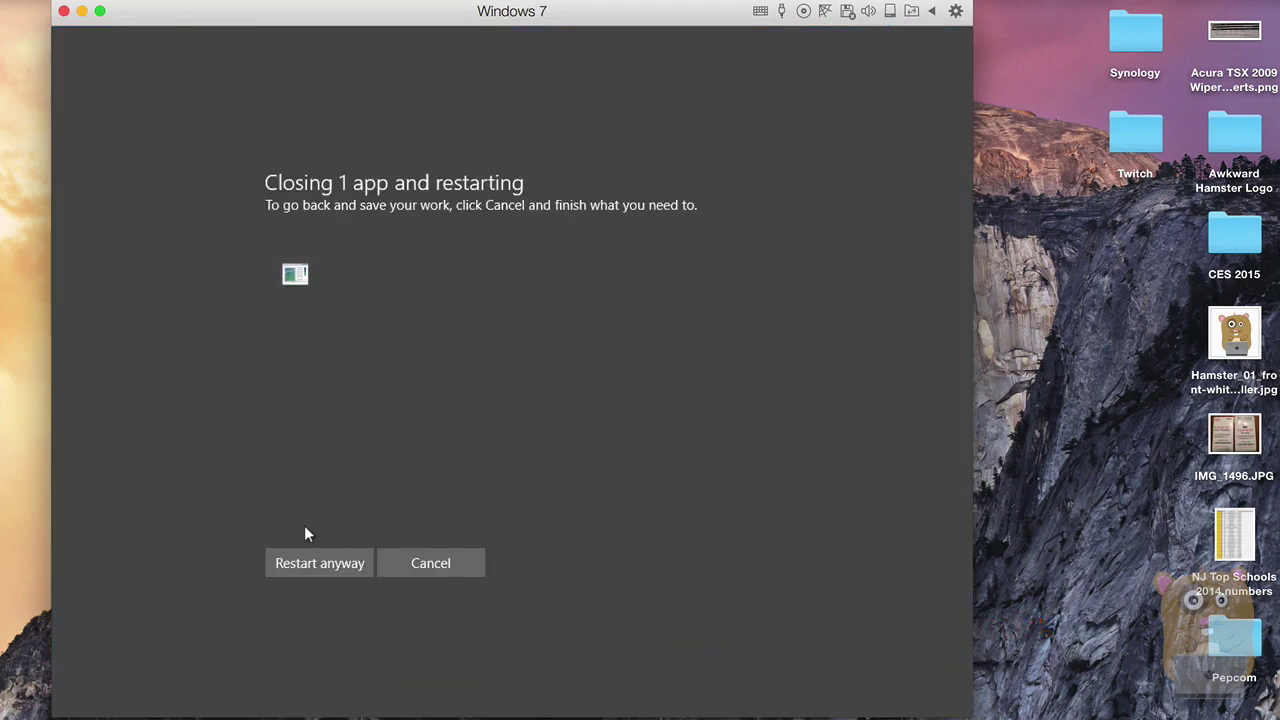
# Restart anyway, then check CPU on Task Manager's Performance tab and minimize it.
pyautogui.click(309, 558)
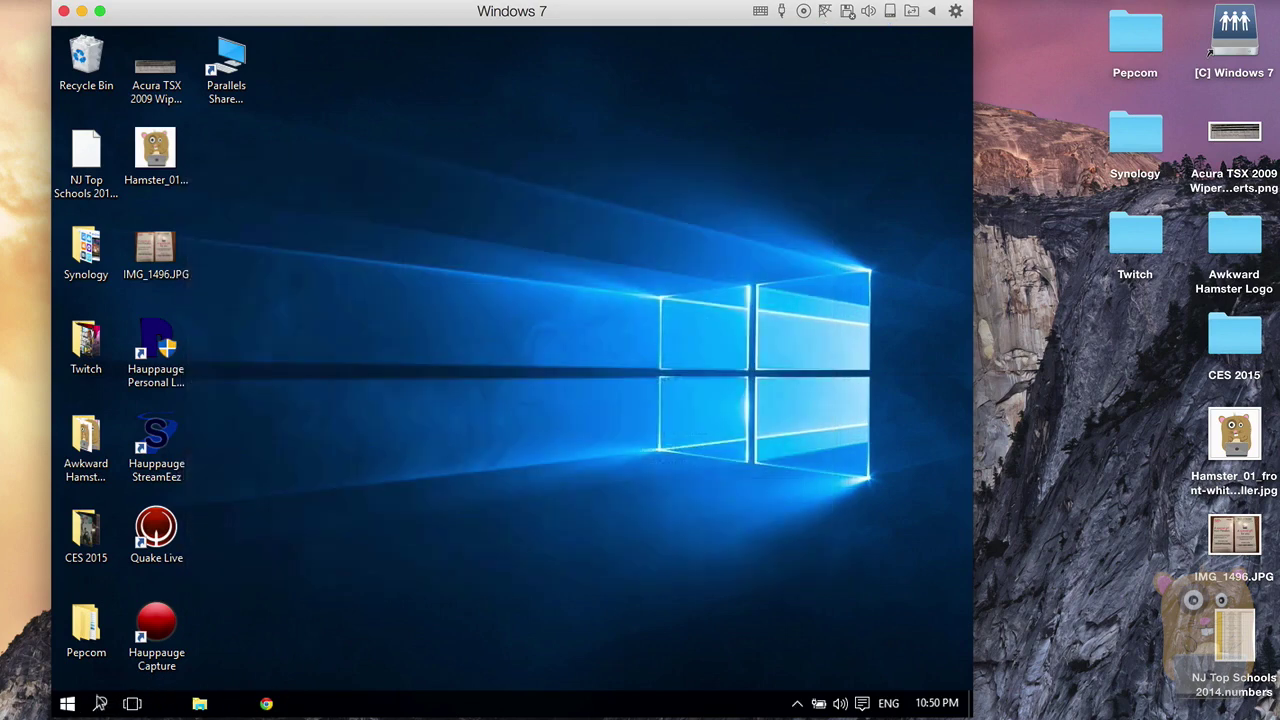
pyautogui.rightClick(430, 703)
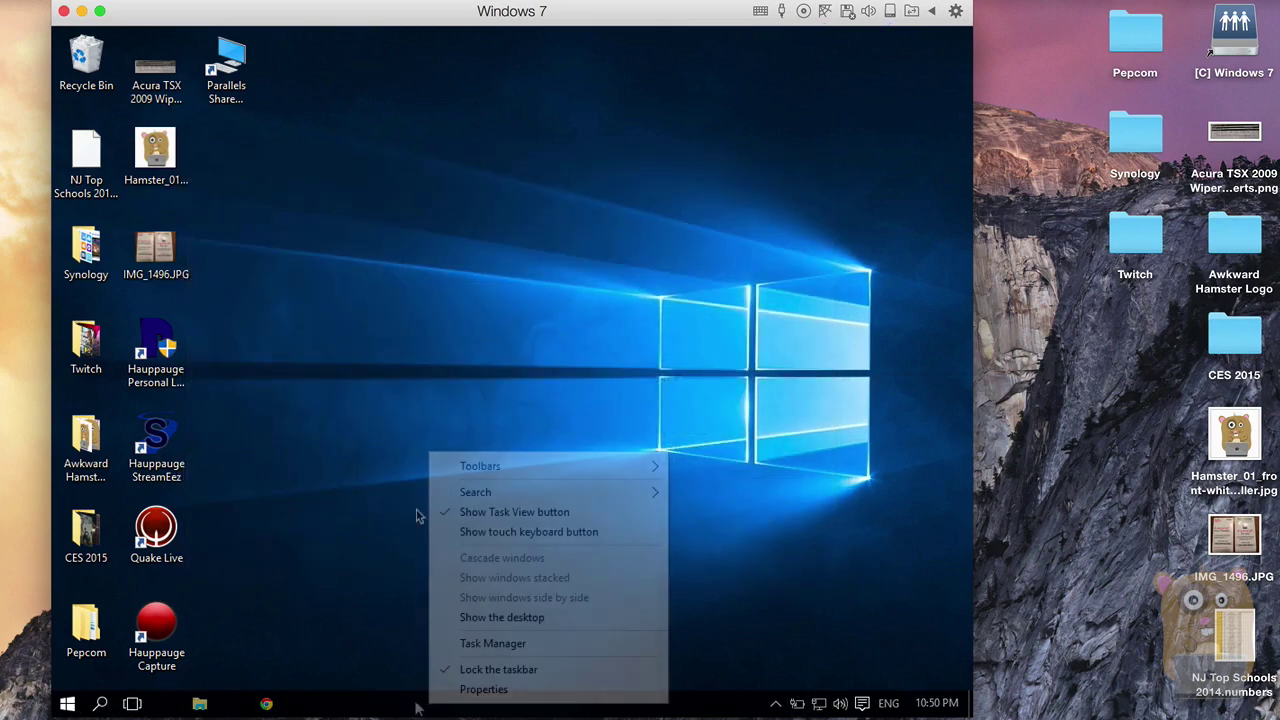
pyautogui.click(480, 646)
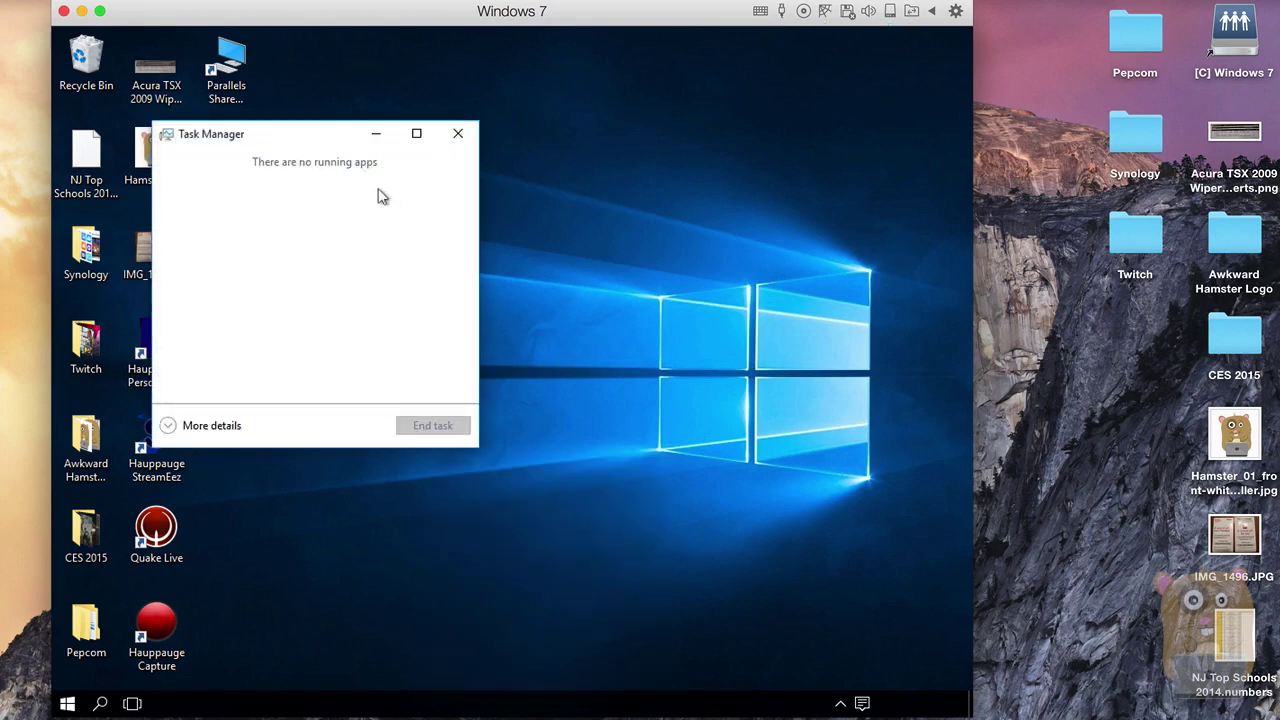
pyautogui.click(167, 426)
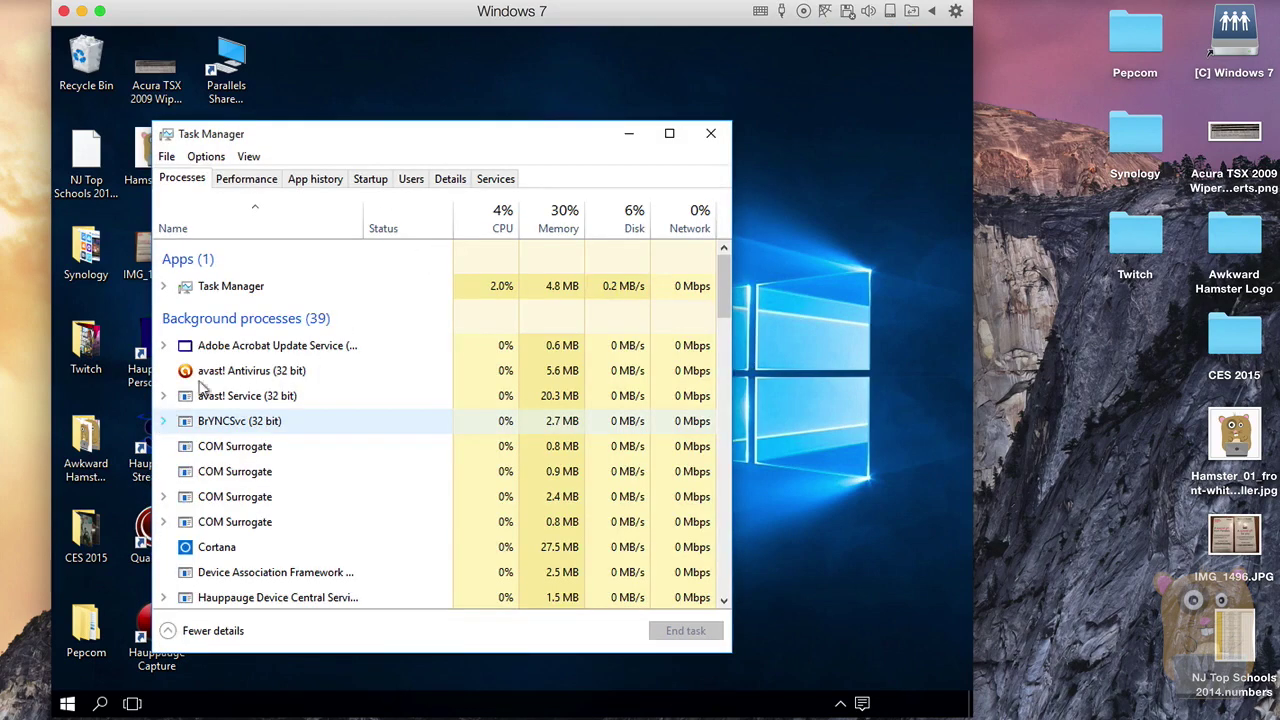
pyautogui.click(250, 179)
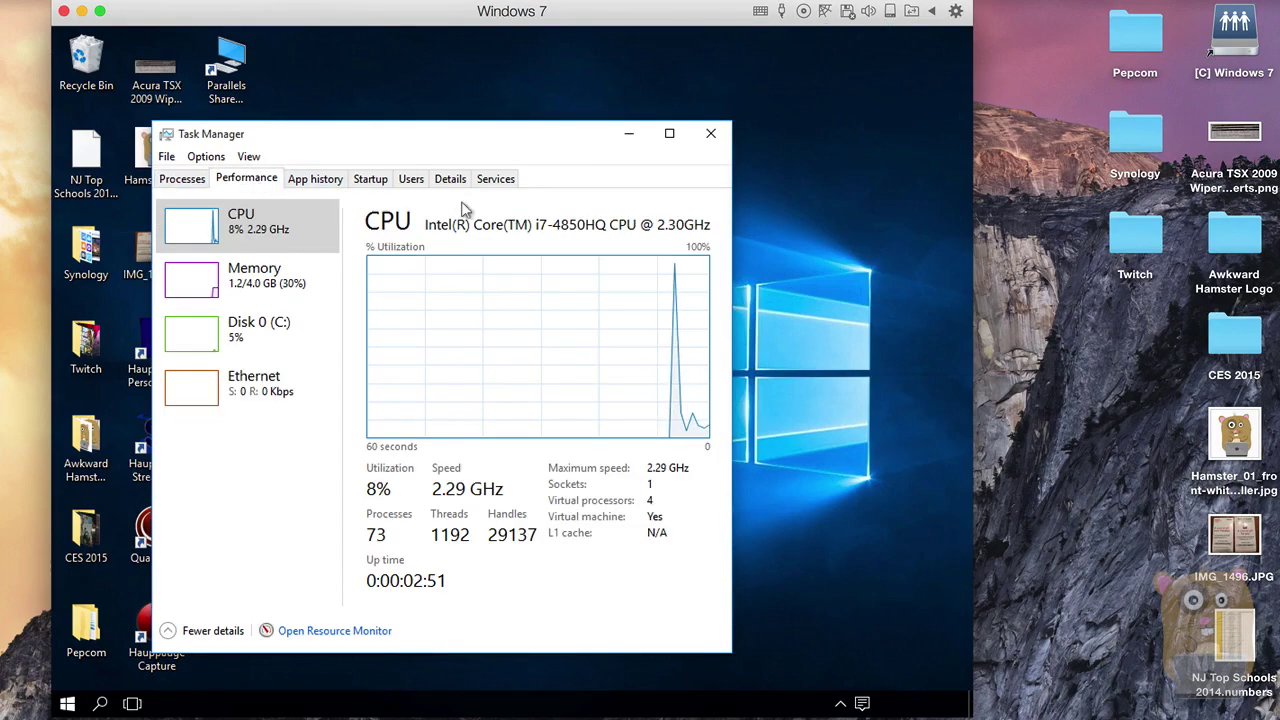
pyautogui.click(618, 132)
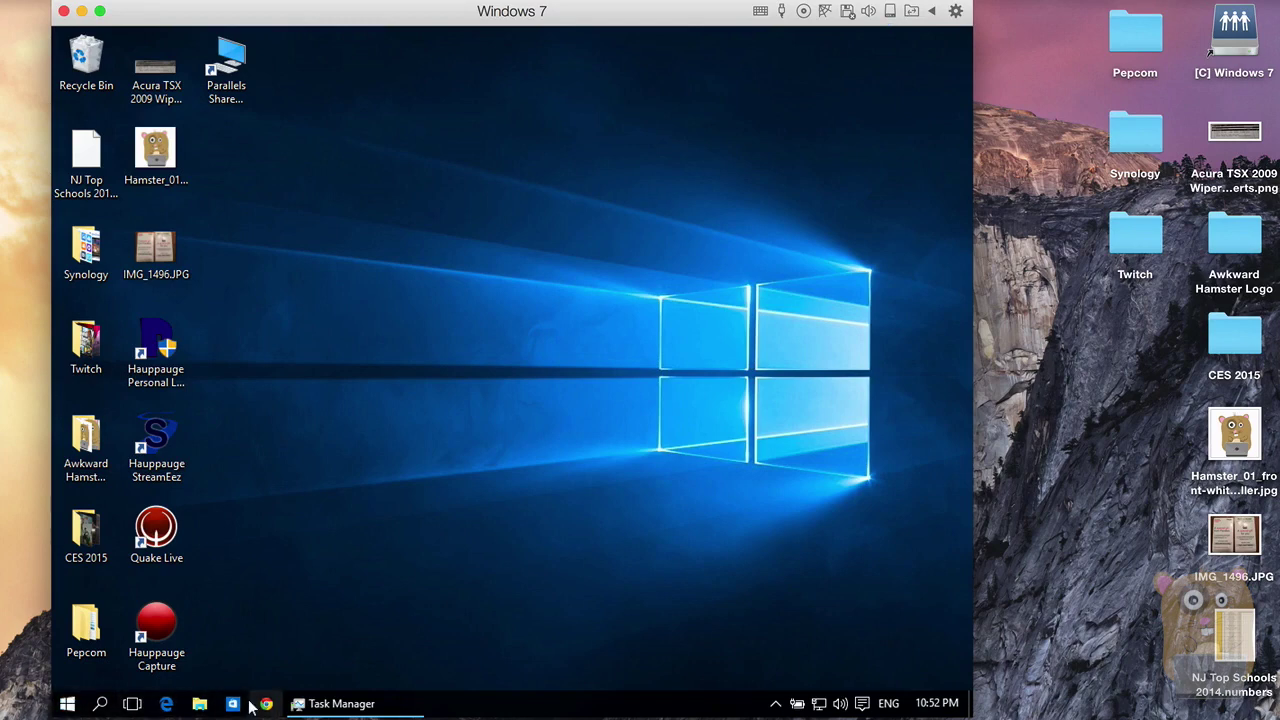
# Launch Microsoft Edge maximized, then show all open windows in Task View.
pyautogui.click(165, 704)
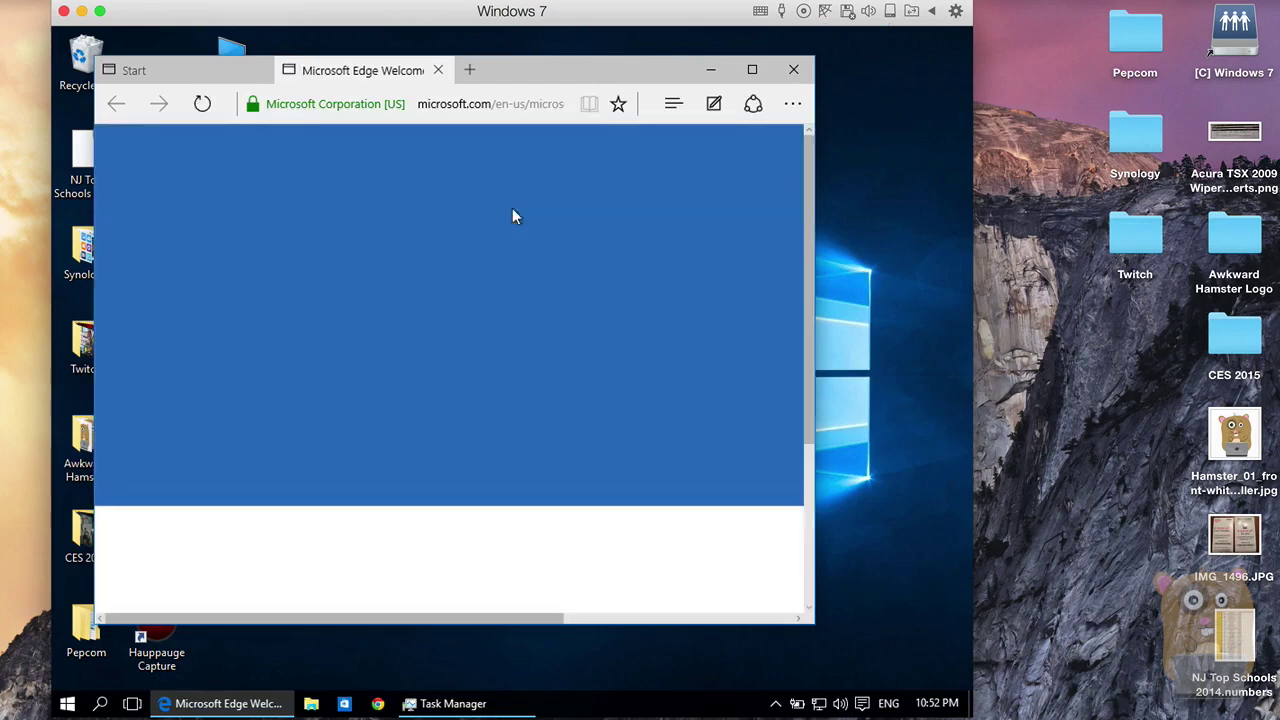
pyautogui.click(752, 69)
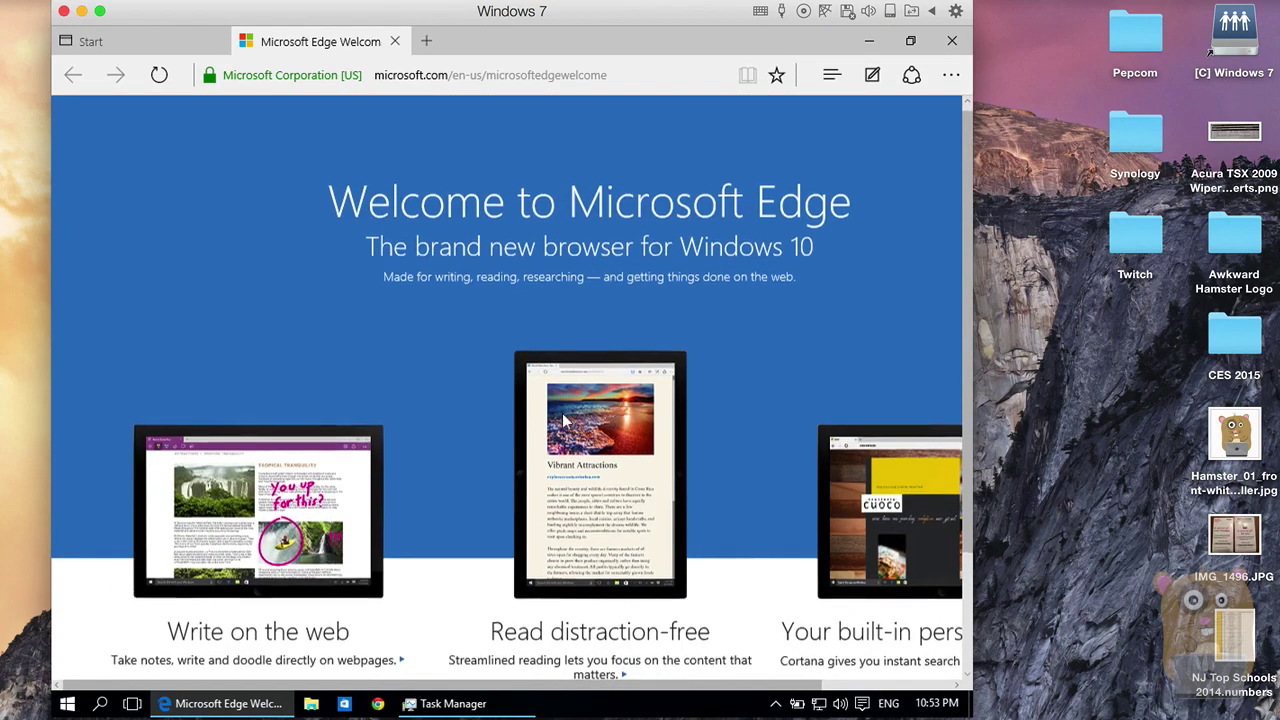
pyautogui.click(131, 704)
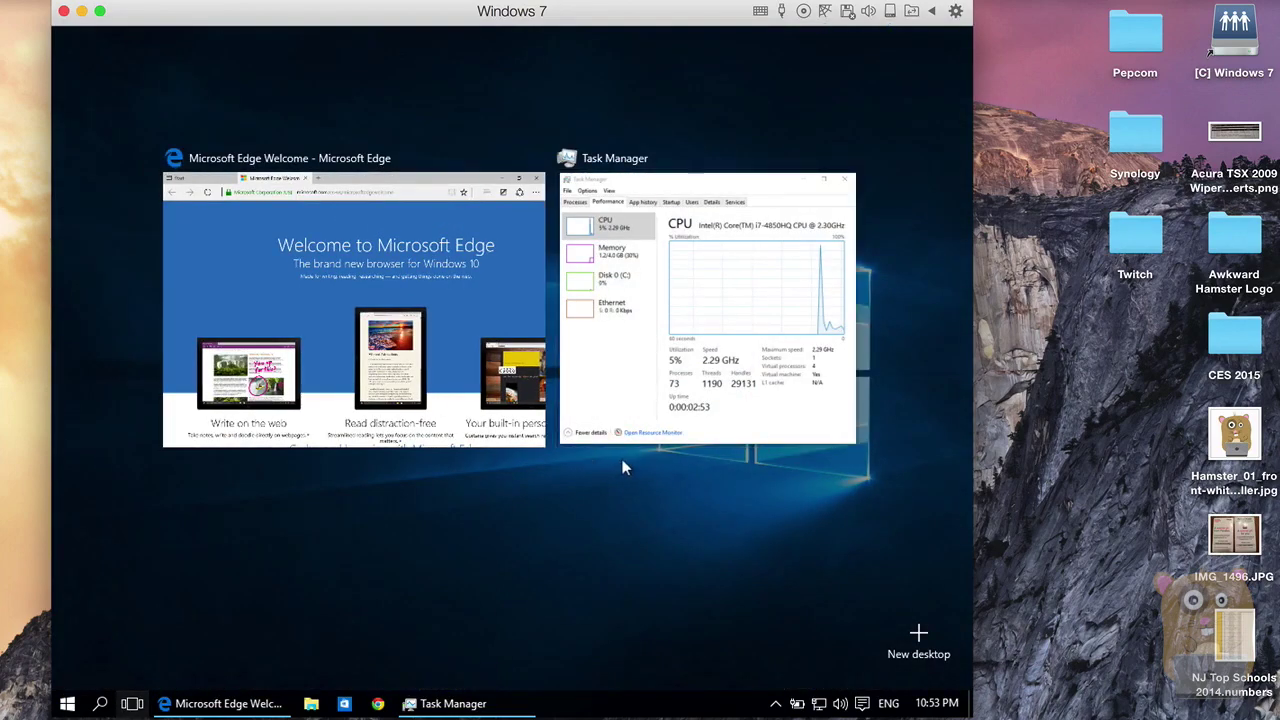
# Open Cortana, toggle its navigation pane, start Try Cortana, and close the panel.
pyautogui.click(99, 704)
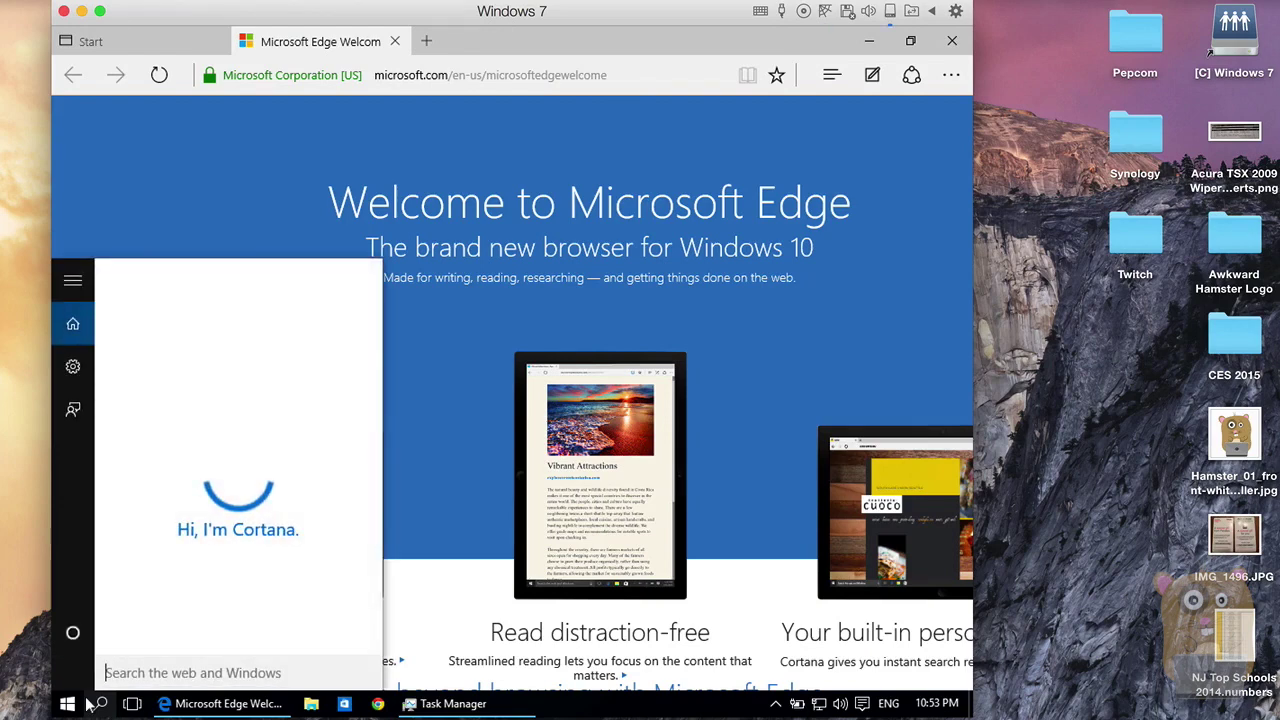
pyautogui.click(72, 280)
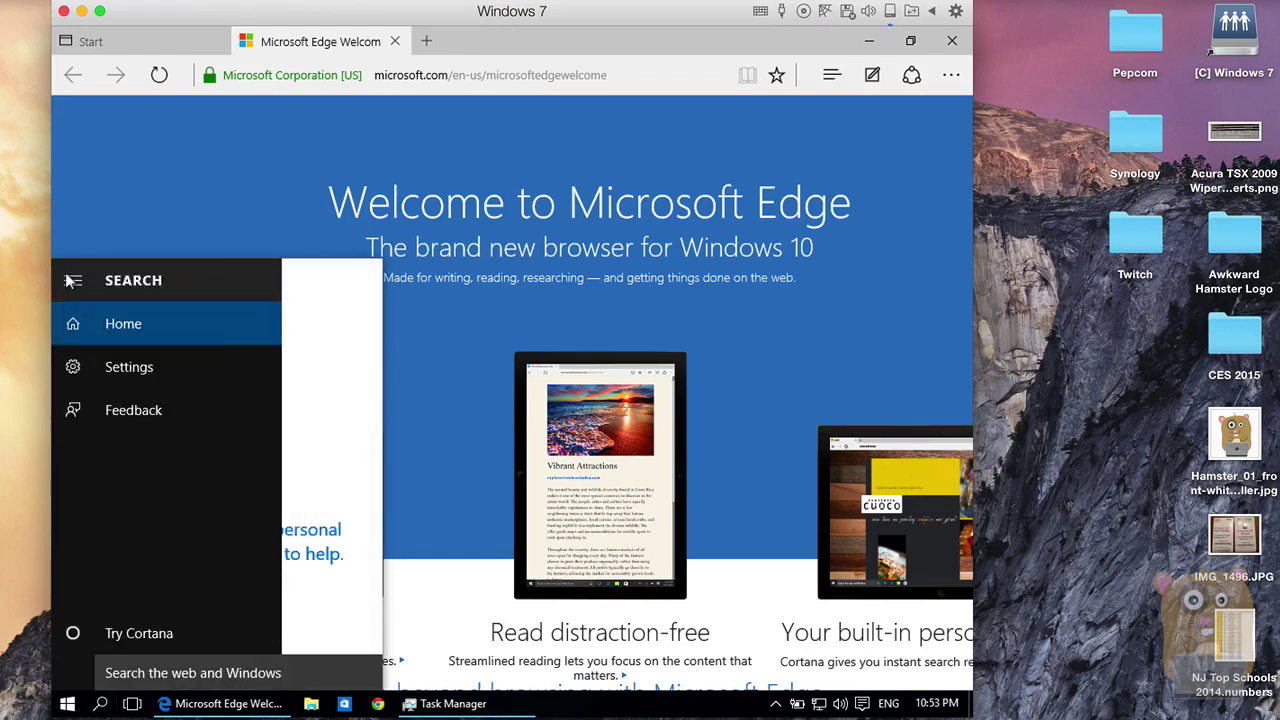
pyautogui.click(72, 280)
pyautogui.click(72, 280)
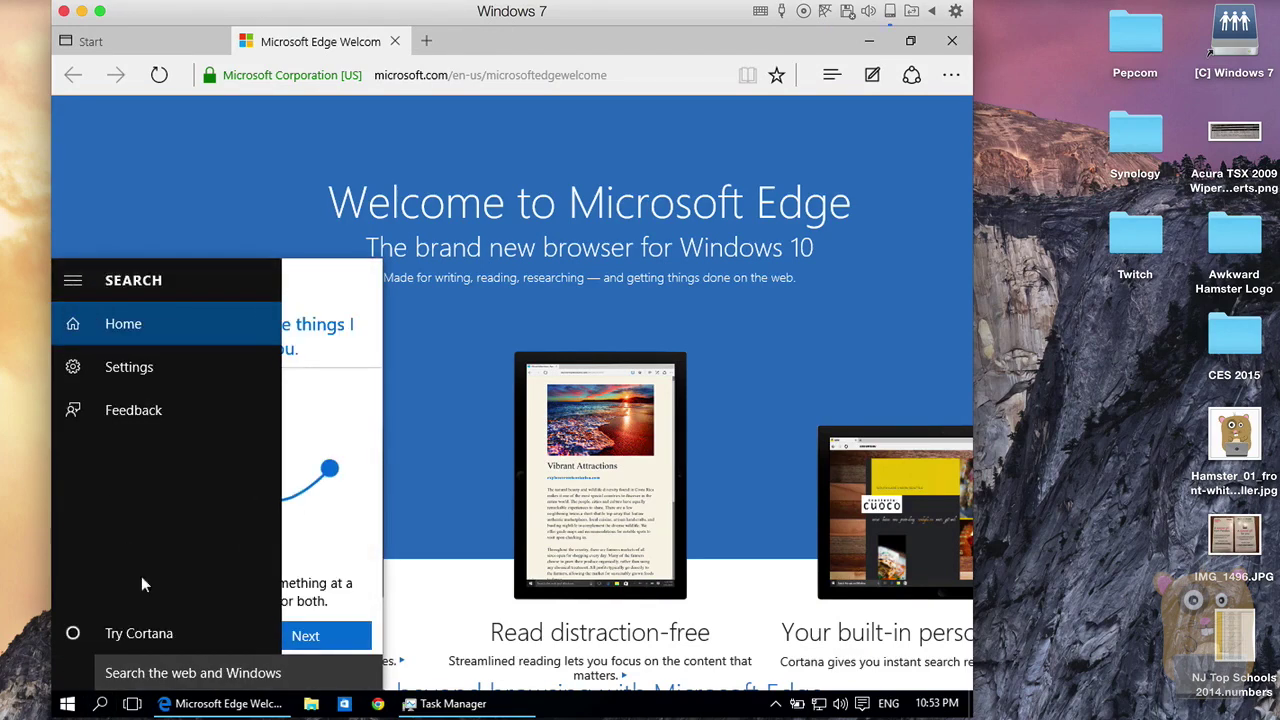
pyautogui.click(129, 631)
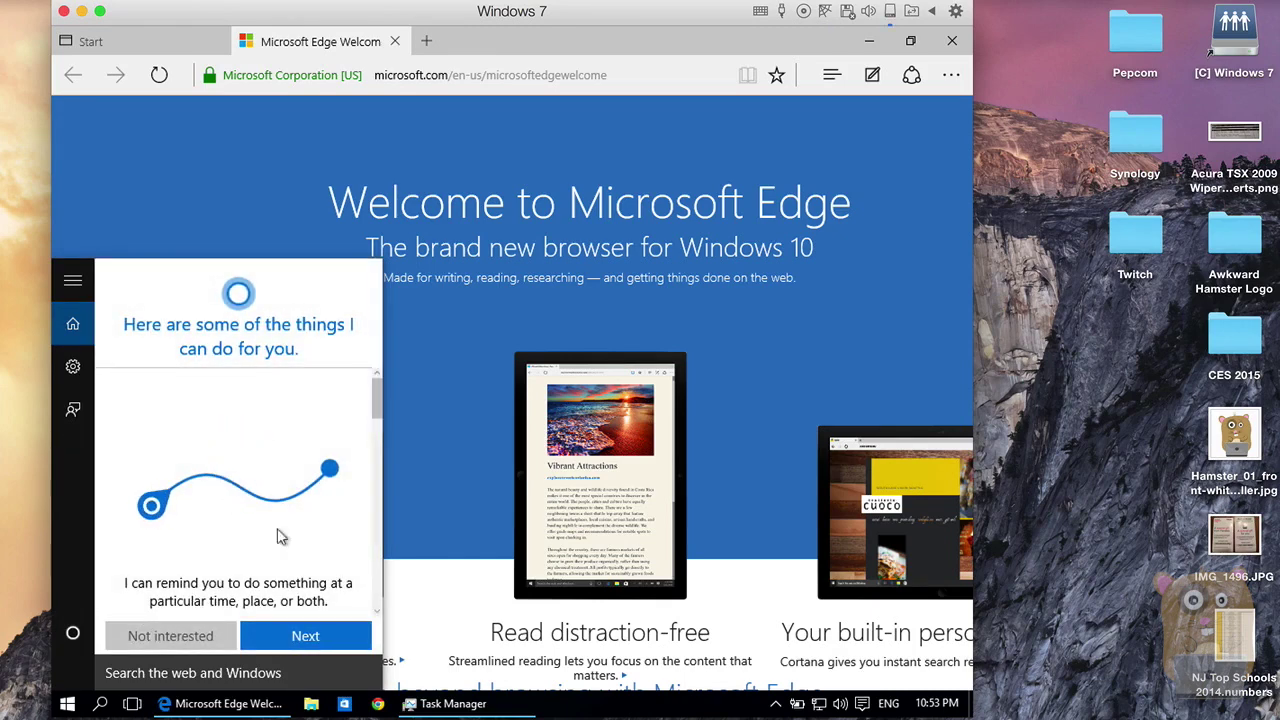
pyautogui.click(436, 436)
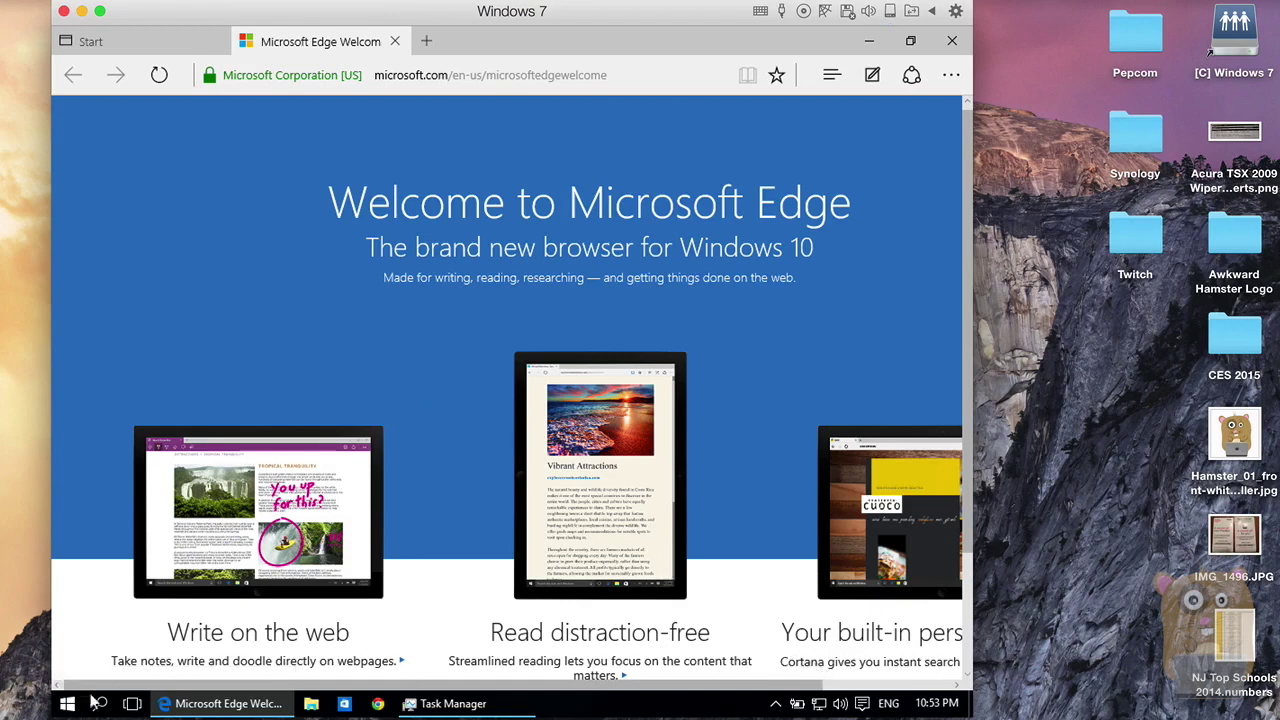
# Open Computer Management from the Start right-click menu, close it, and minimize Edge.
pyautogui.rightClick(62, 704)
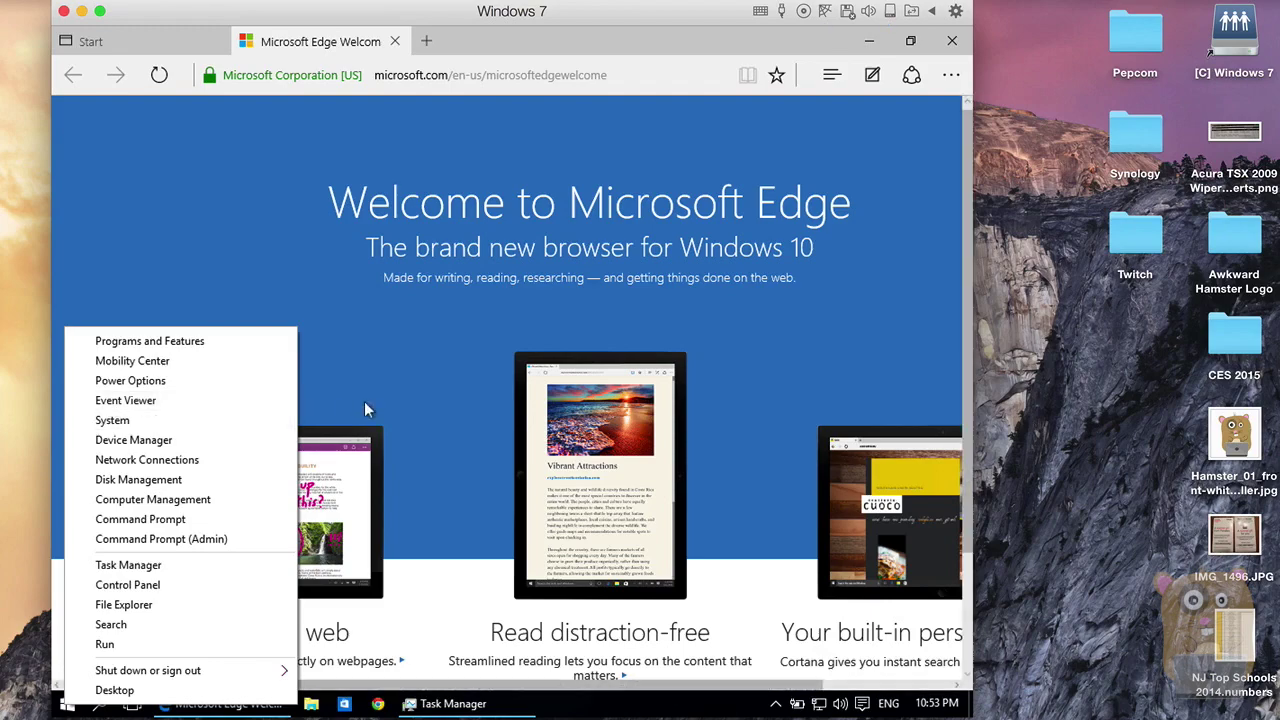
pyautogui.click(237, 499)
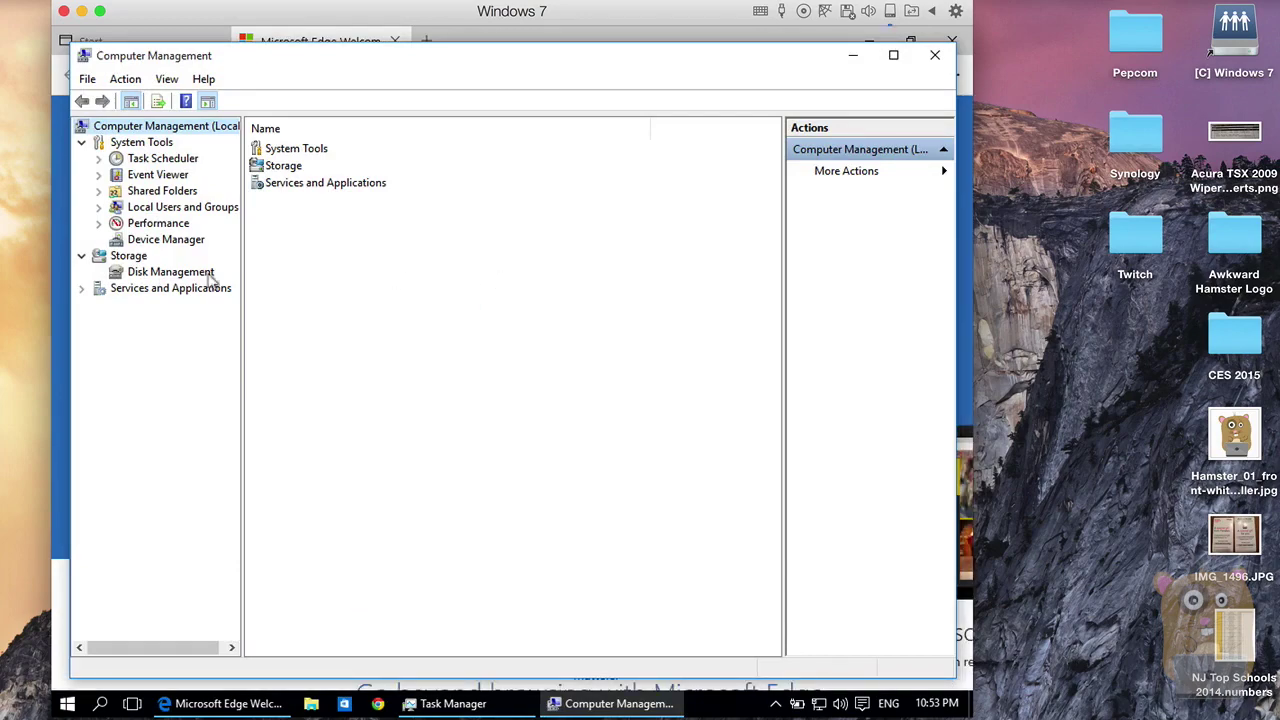
pyautogui.click(932, 56)
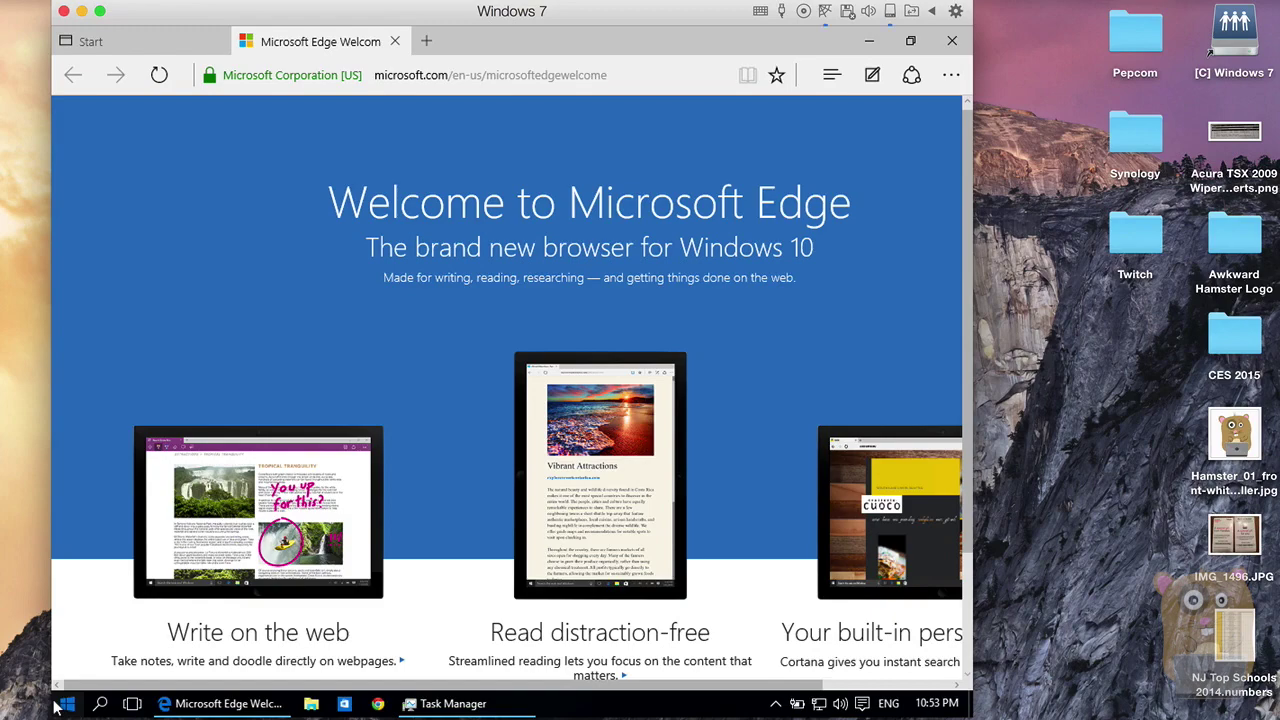
pyautogui.click(866, 48)
# Open This PC's Properties from File Explorer to show Windows 10 Pro, 64-bit, 4.00 GB RAM.
pyautogui.click(302, 704)
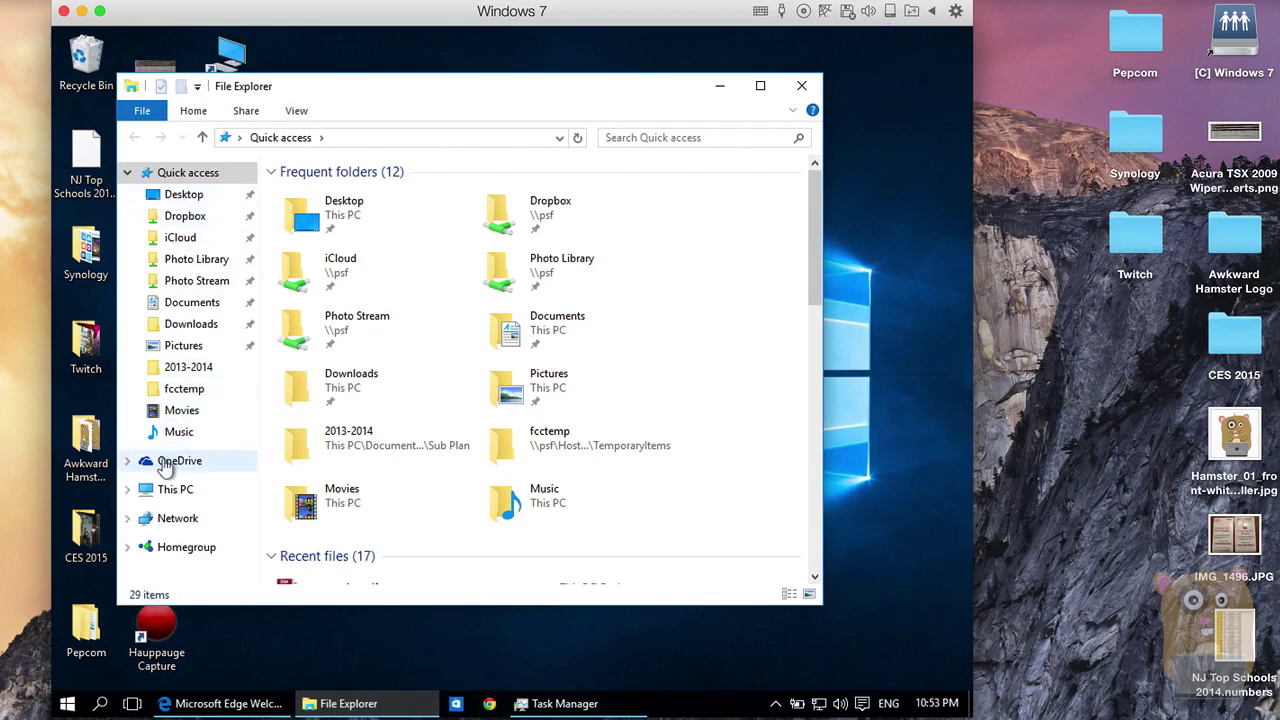
pyautogui.rightClick(160, 492)
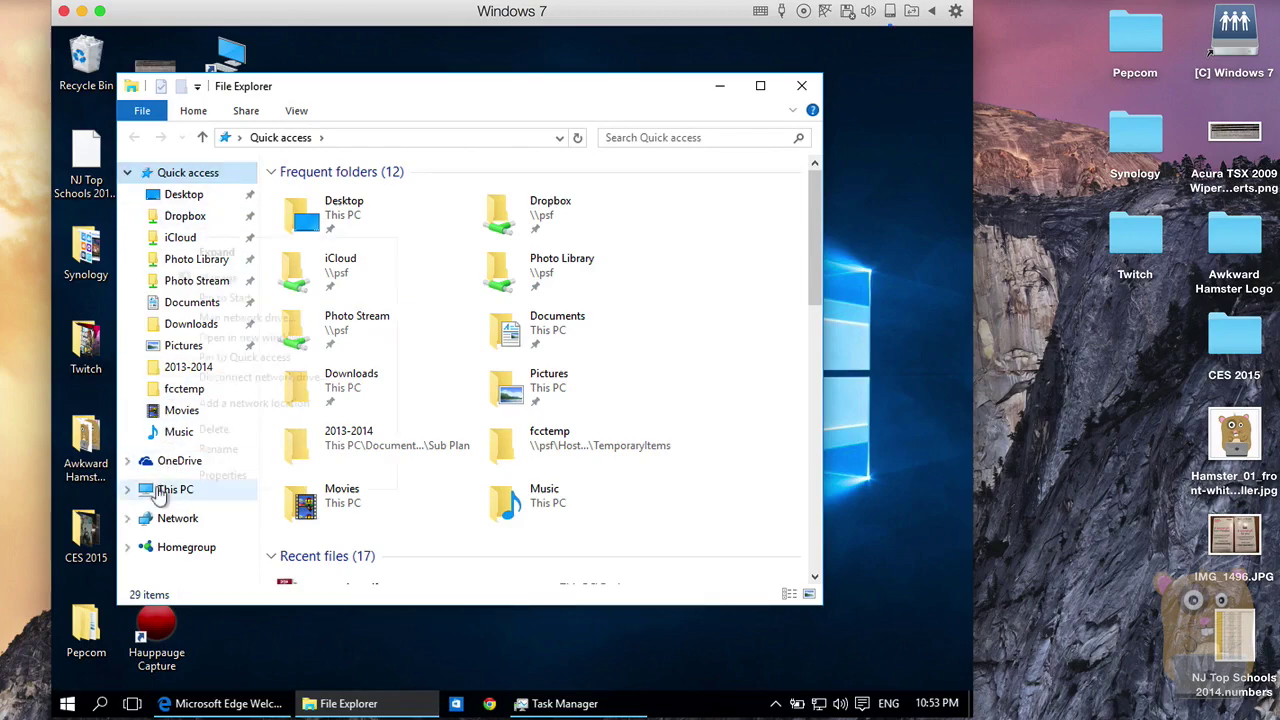
pyautogui.click(190, 479)
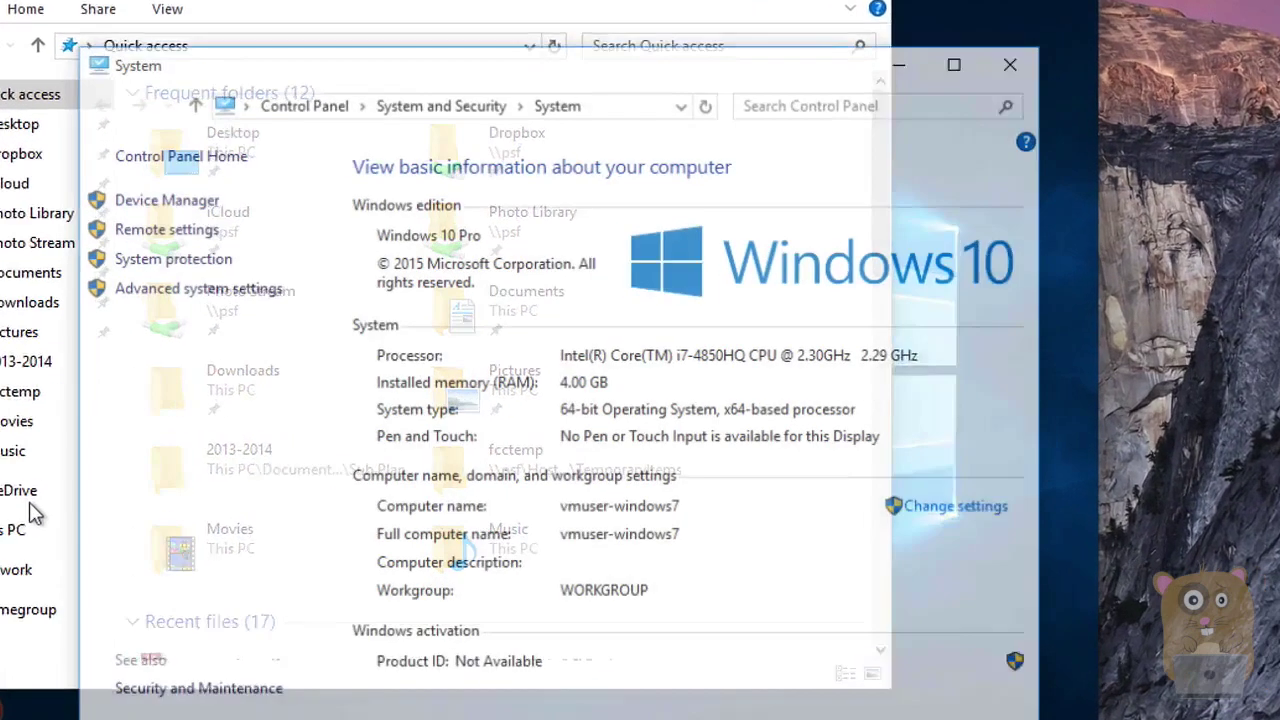